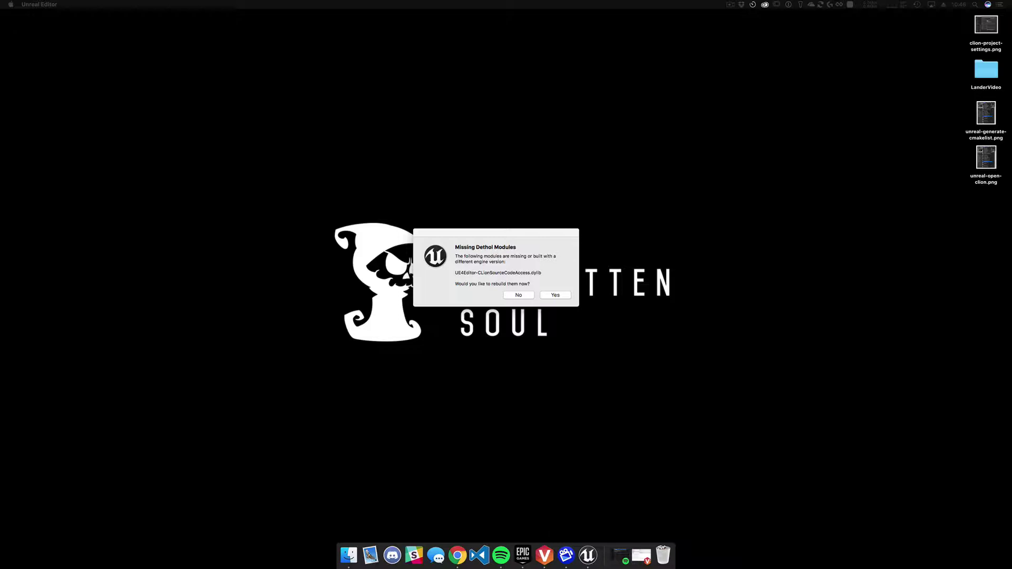
- Examine the contents of the CLionSourceCodeAccess plugin, including its Resources and Source folders, inside the project's Plugins folder
{"action": "left_click_drag", "start_coordinate": [1011, 103], "coordinate": [720, 68]}
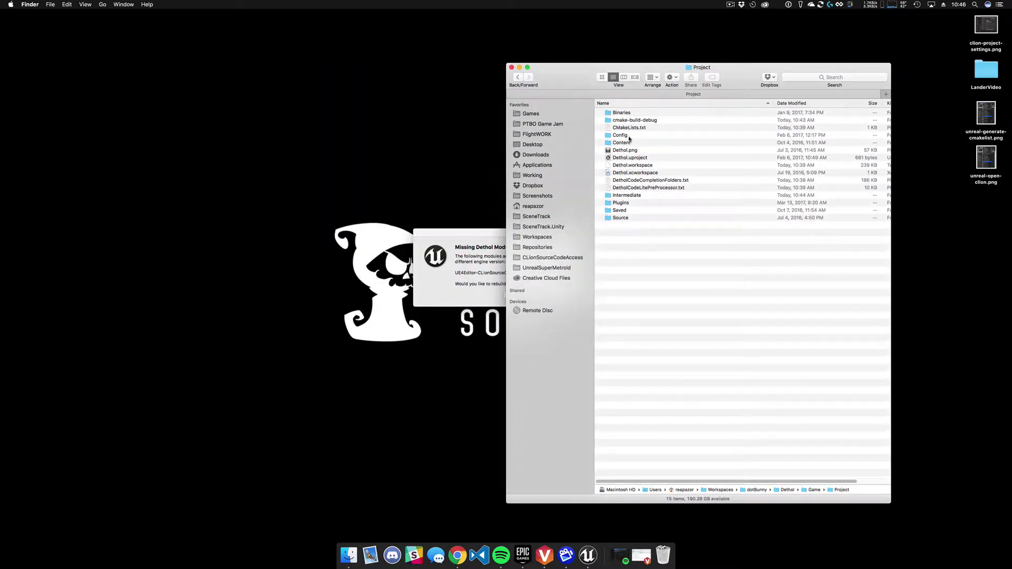
{"action": "double_click", "coordinate": [623, 204]}
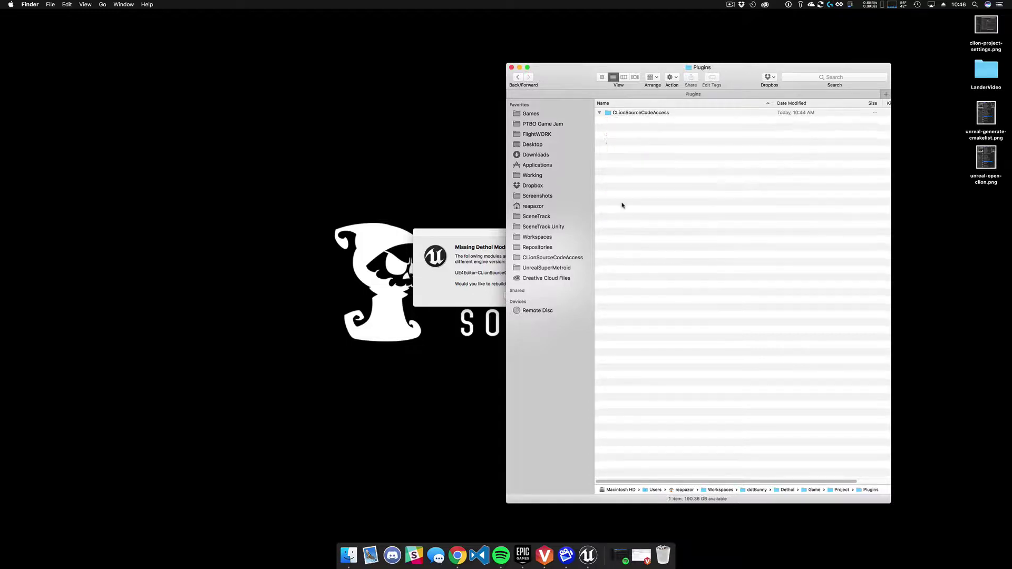
{"action": "left_click", "coordinate": [614, 136]}
{"action": "left_click", "coordinate": [608, 135]}
{"action": "left_click", "coordinate": [609, 159]}
{"action": "left_click", "coordinate": [608, 158]}
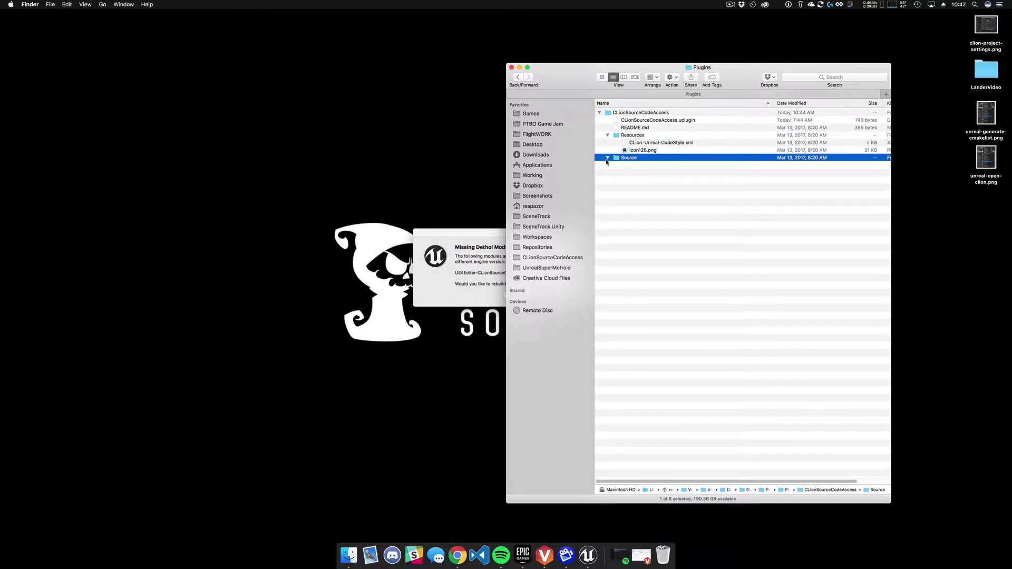
{"action": "left_click", "coordinate": [615, 165]}
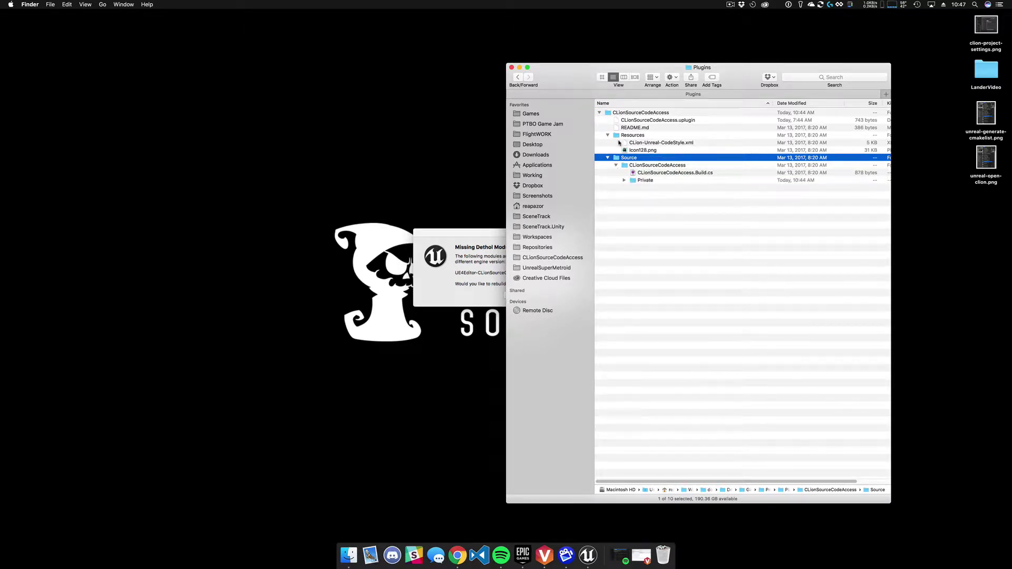
{"action": "left_click", "coordinate": [520, 84]}
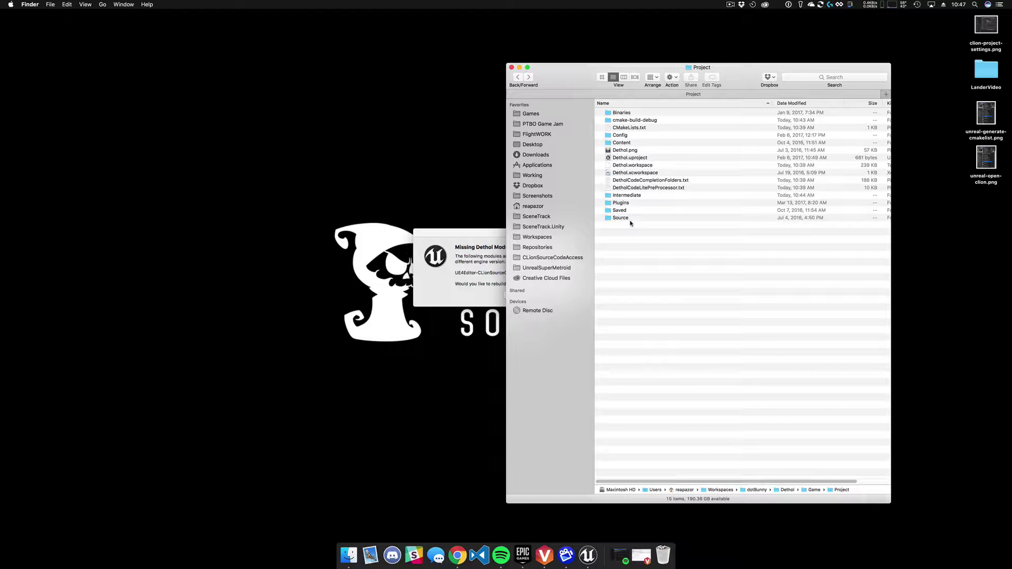
- Close the project folder window and rebuild the missing CLionSourceCodeAccess module with the build log shown
{"action": "left_click", "coordinate": [511, 68]}
{"action": "left_click", "coordinate": [554, 296]}
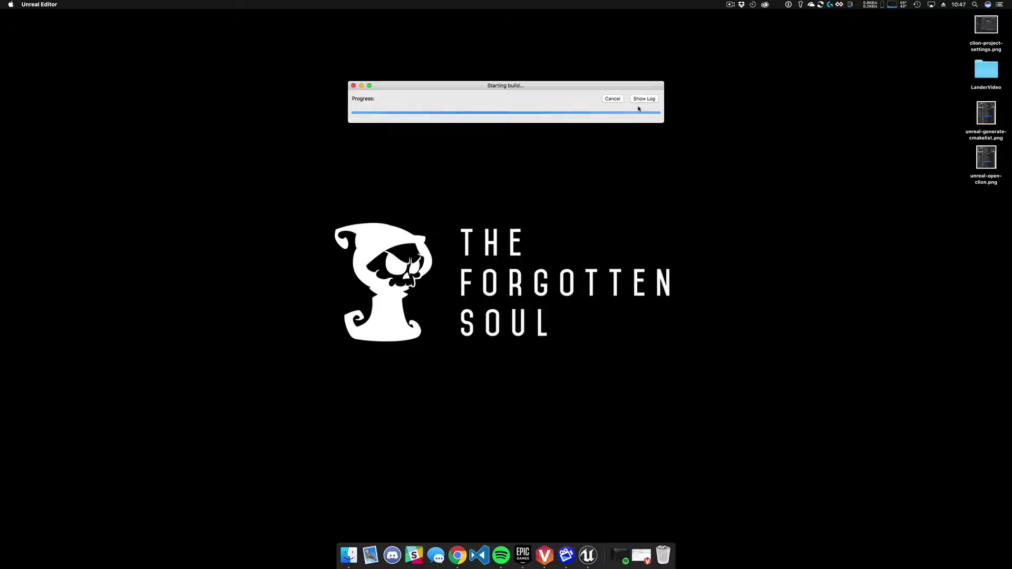
{"action": "left_click", "coordinate": [643, 99]}
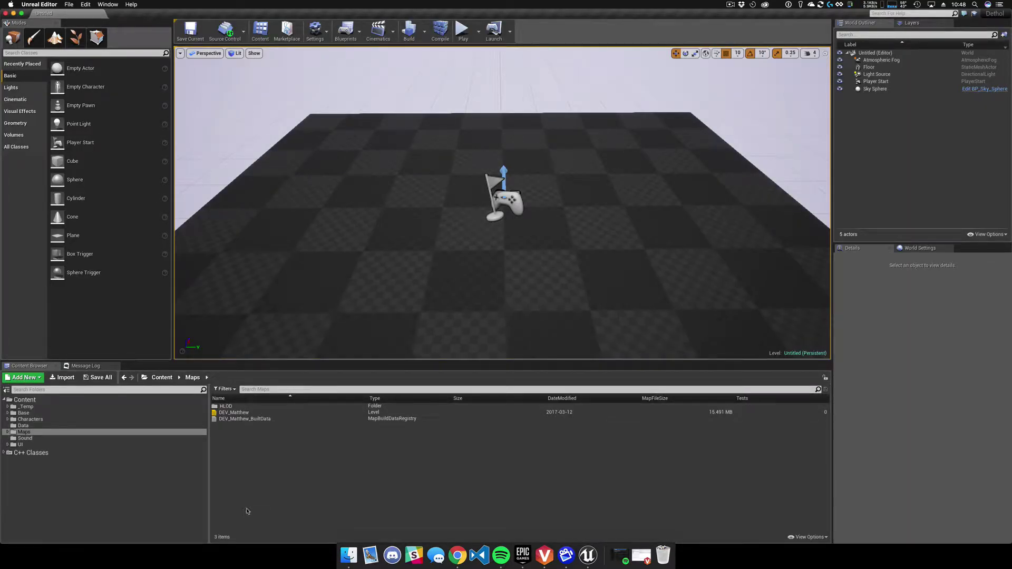
- Open the DEV level from the Maps folder and bring the wall with the three interactable panels into view
{"action": "double_click", "coordinate": [235, 413]}
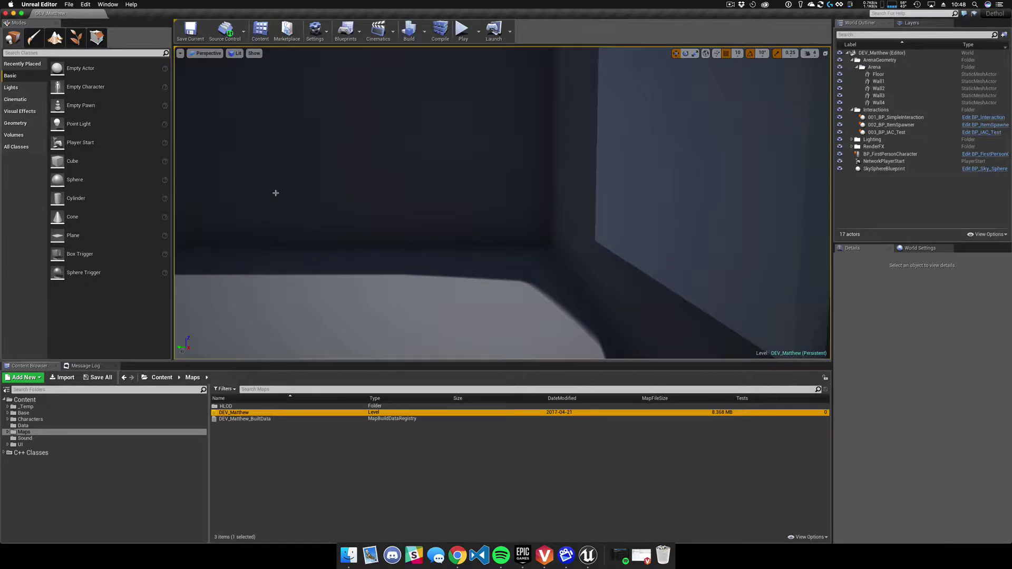
{"action": "right_click_drag", "start_coordinate": [405, 187], "coordinate": [497, 219]}
{"action": "key", "text": "s"}
{"action": "key", "text": "w"}
- Generate the CMakeList for the project
{"action": "left_click", "coordinate": [57, 5]}
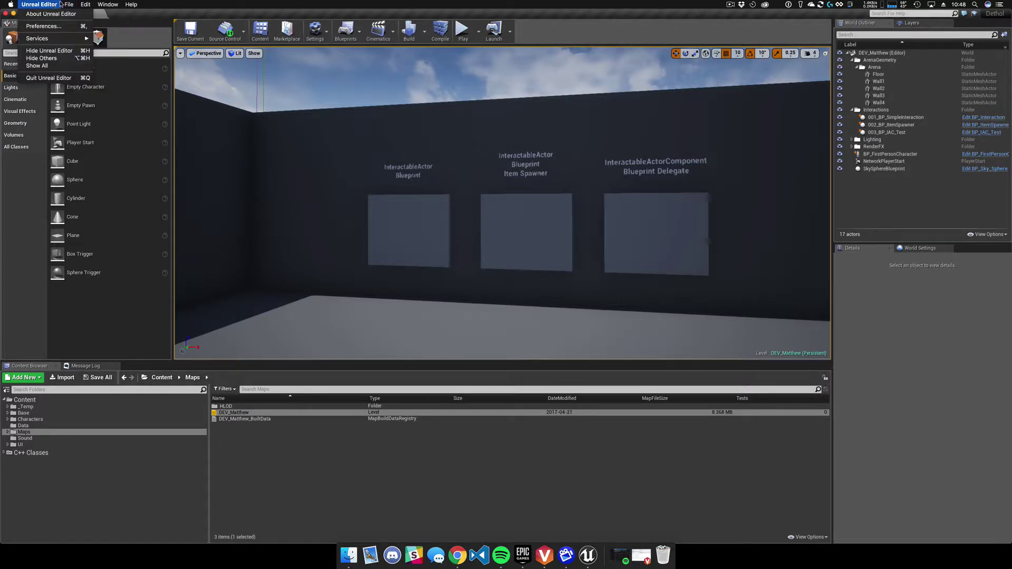
{"action": "mouse_move", "coordinate": [64, 3]}
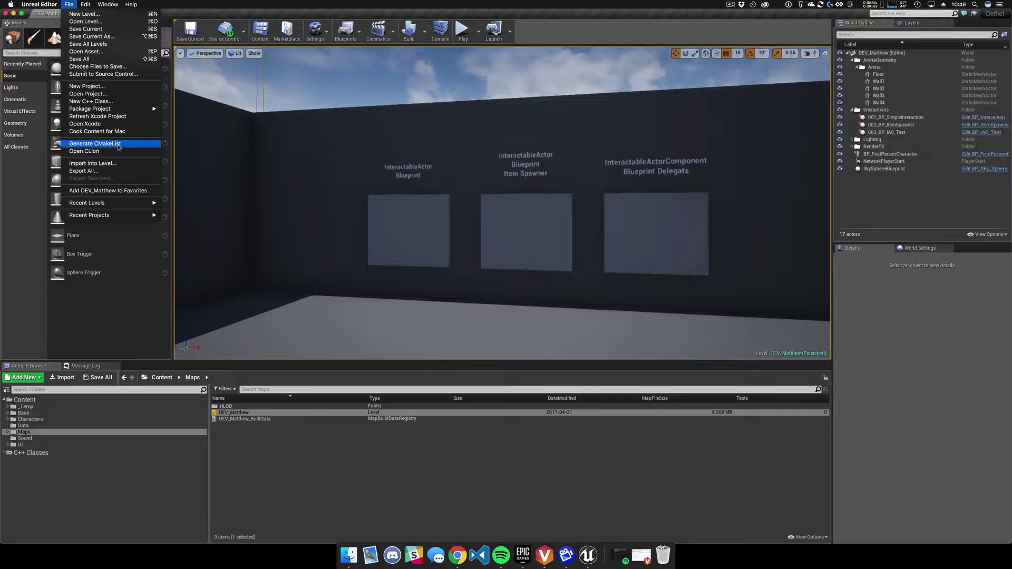
{"action": "left_click", "coordinate": [118, 144]}
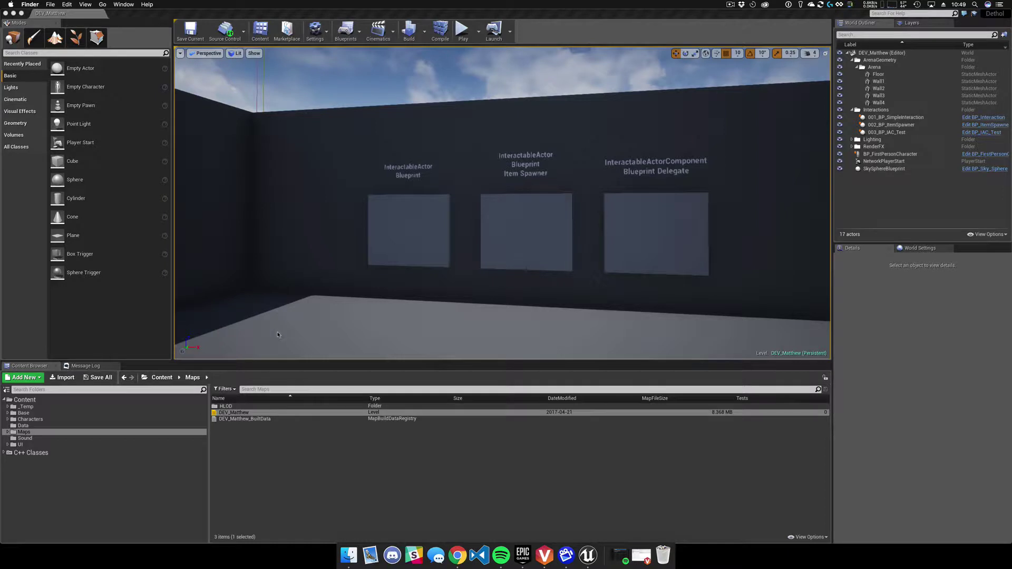
- Open the project in CLion from Unreal Editor and dismiss the tip of the day
{"action": "left_click", "coordinate": [228, 136]}
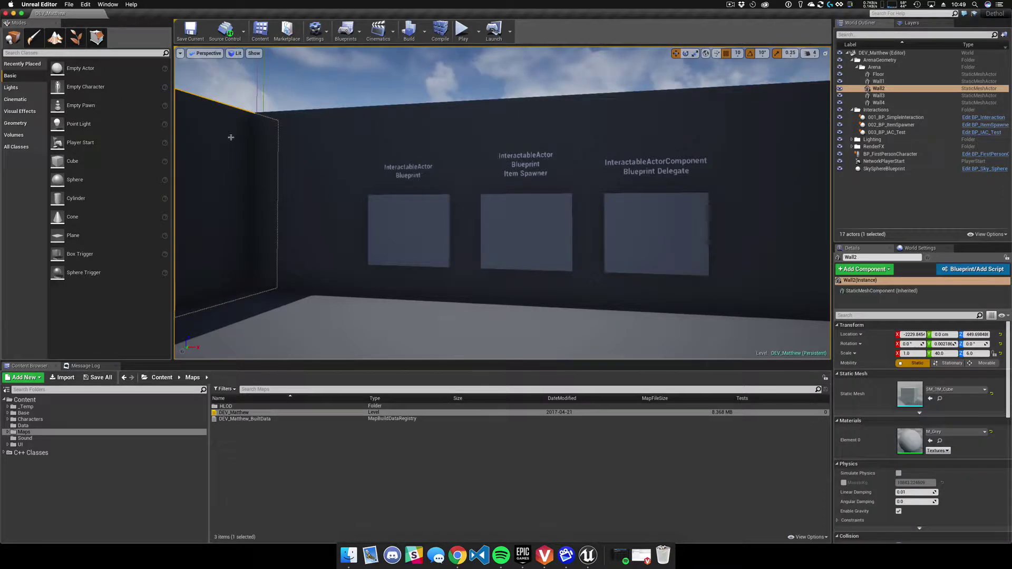
{"action": "left_click", "coordinate": [68, 5]}
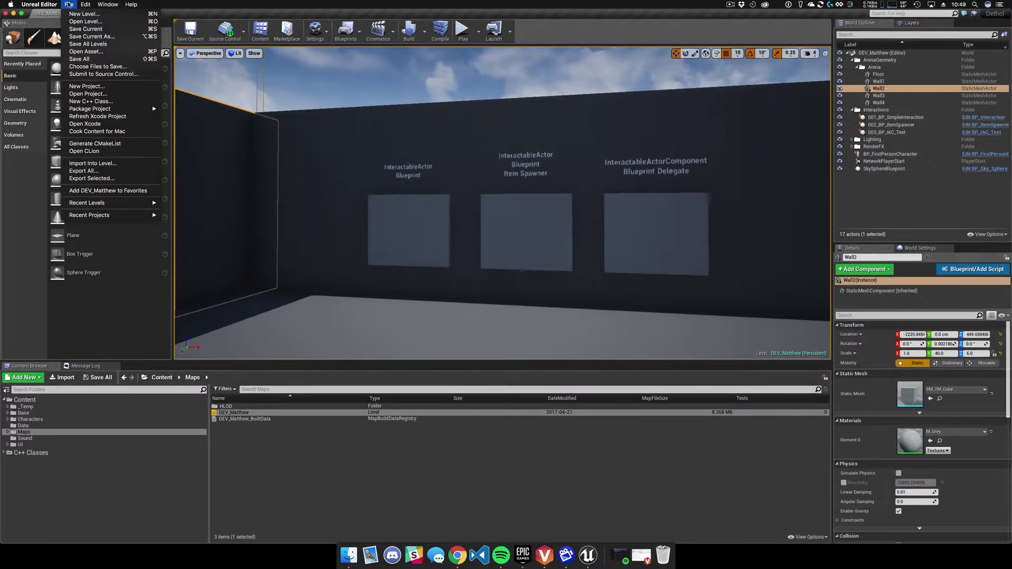
{"action": "left_click", "coordinate": [127, 151]}
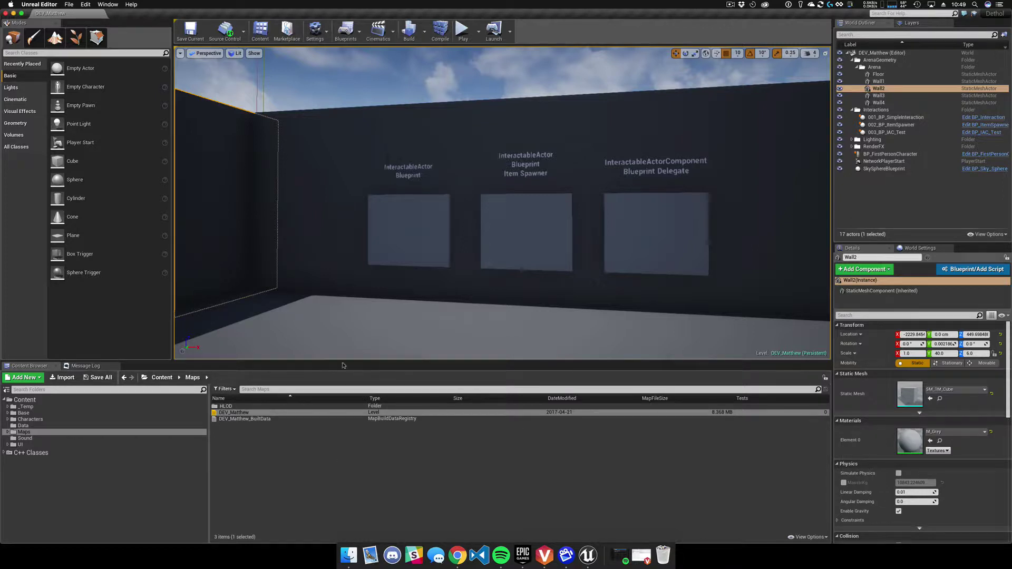
{"action": "left_click", "coordinate": [70, 4]}
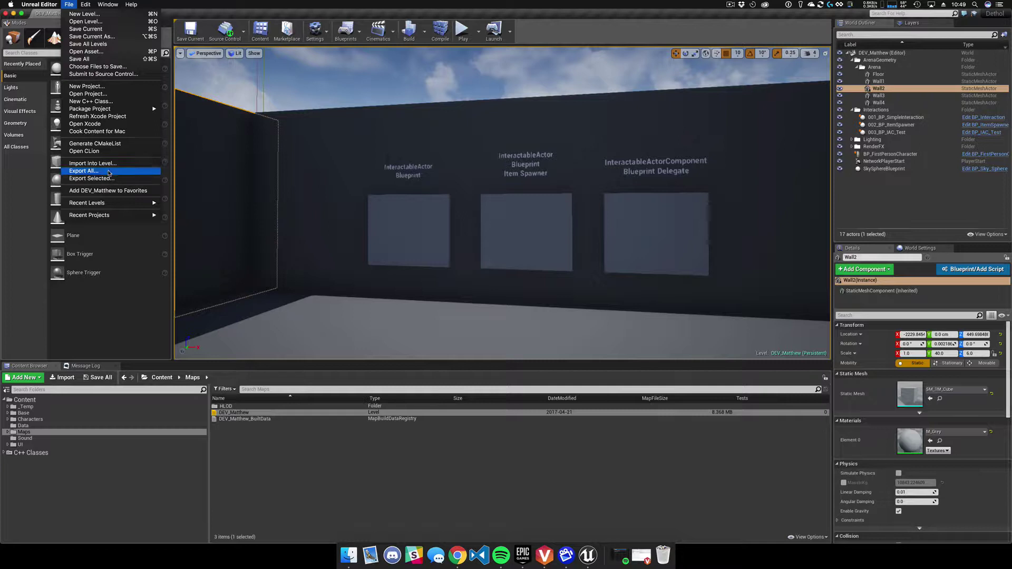
{"action": "left_click", "coordinate": [110, 154]}
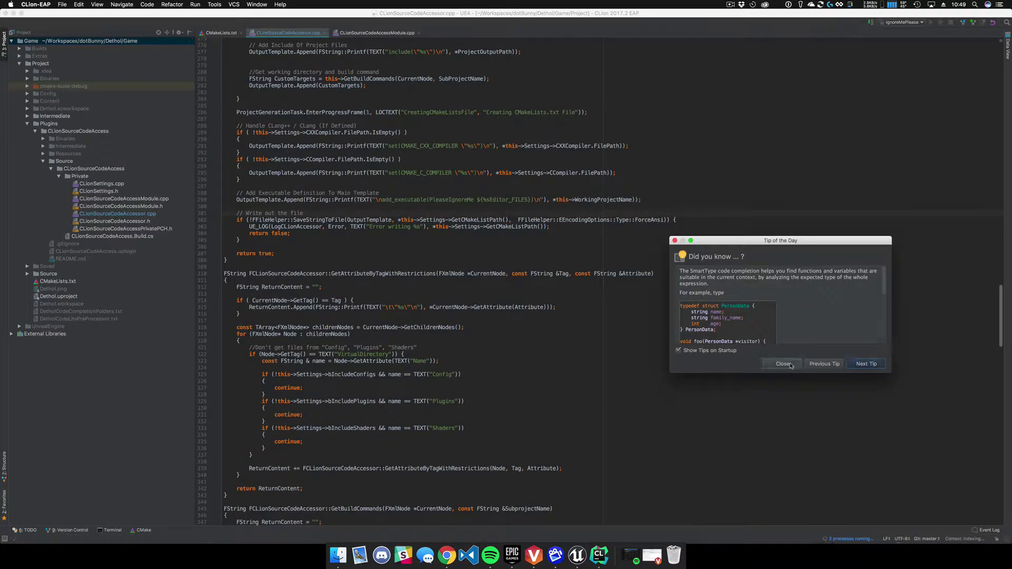
{"action": "left_click", "coordinate": [783, 364]}
- Close all open editor files, including CMakeLists.txt, and expand the Source and Dethol folders in the project tree
{"action": "left_click", "coordinate": [326, 33]}
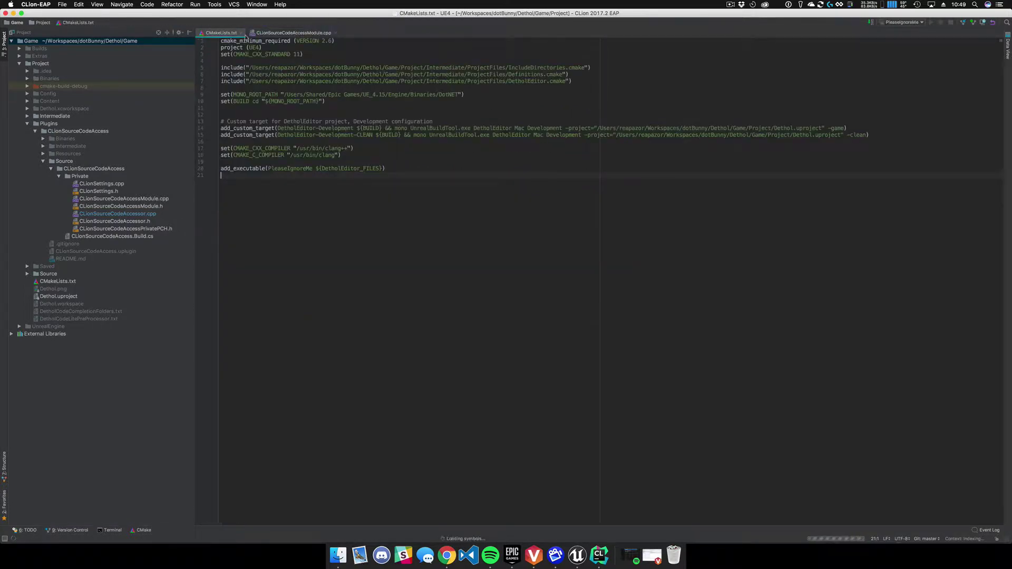
{"action": "left_click", "coordinate": [241, 33]}
{"action": "left_click", "coordinate": [285, 33]}
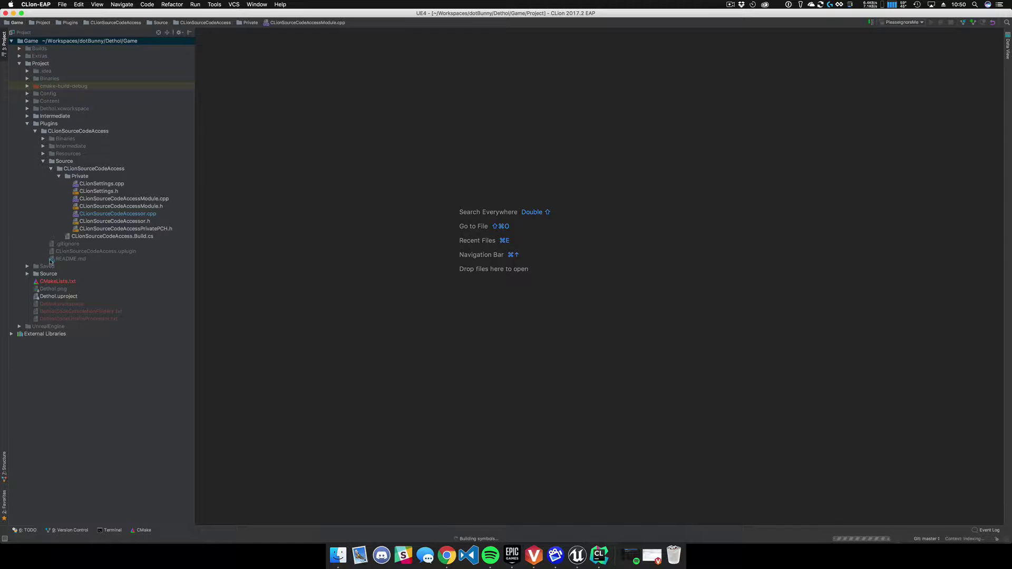
{"action": "left_click", "coordinate": [34, 273]}
{"action": "left_click", "coordinate": [35, 280]}
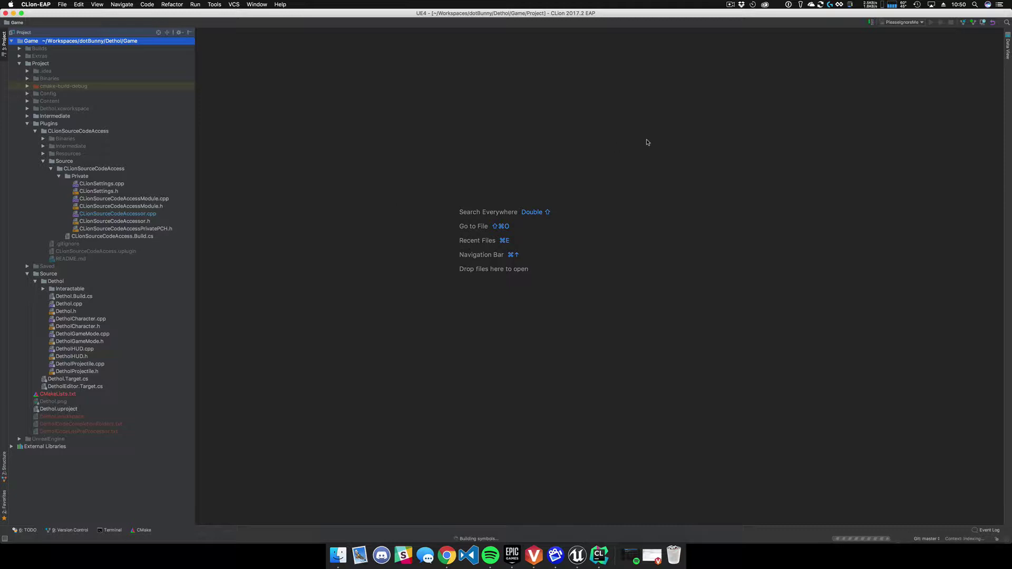
- Select DetholEditor-Development as the active run configuration
{"action": "left_click", "coordinate": [921, 22]}
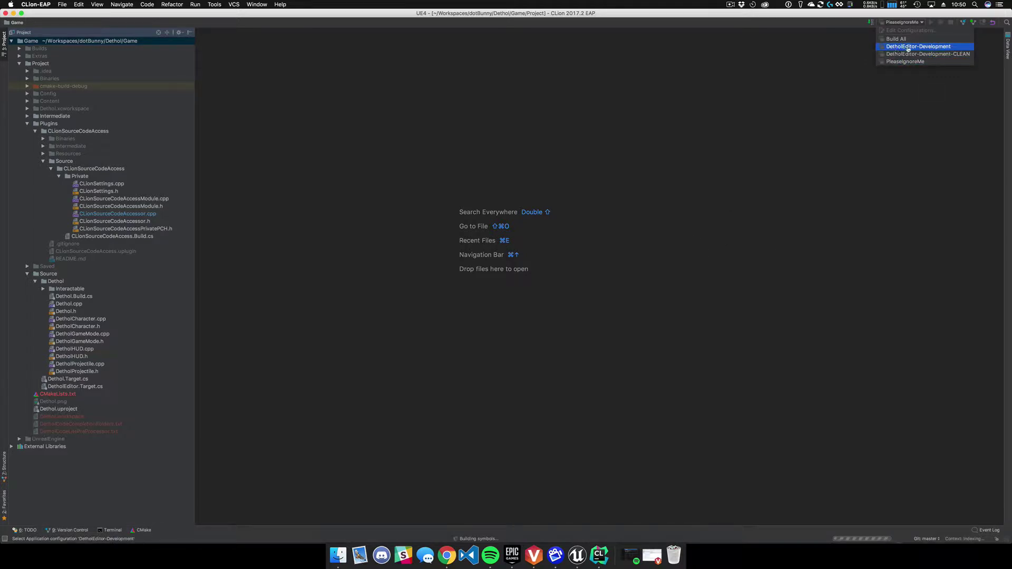
{"action": "left_click", "coordinate": [933, 48]}
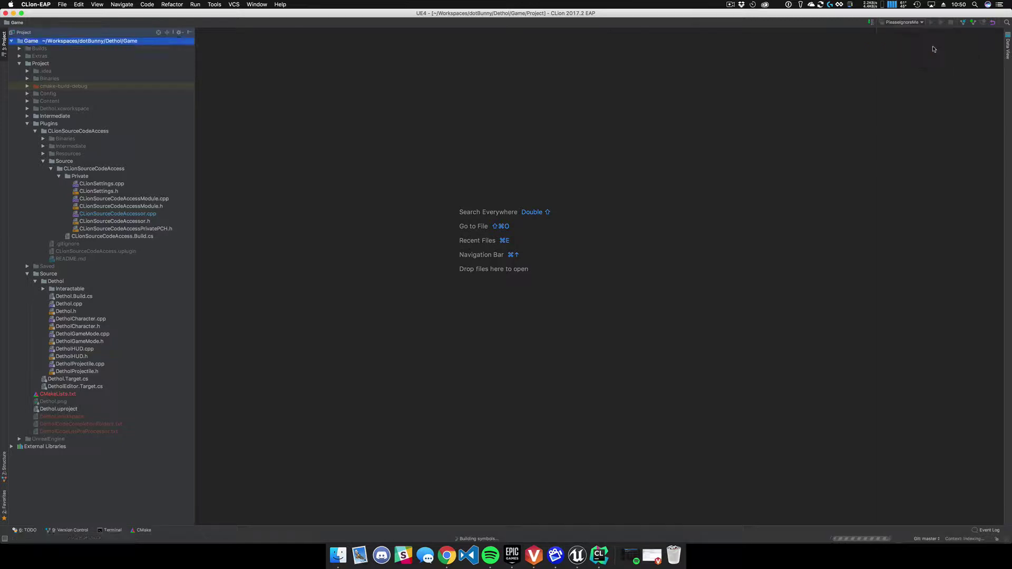
{"action": "left_click", "coordinate": [913, 22]}
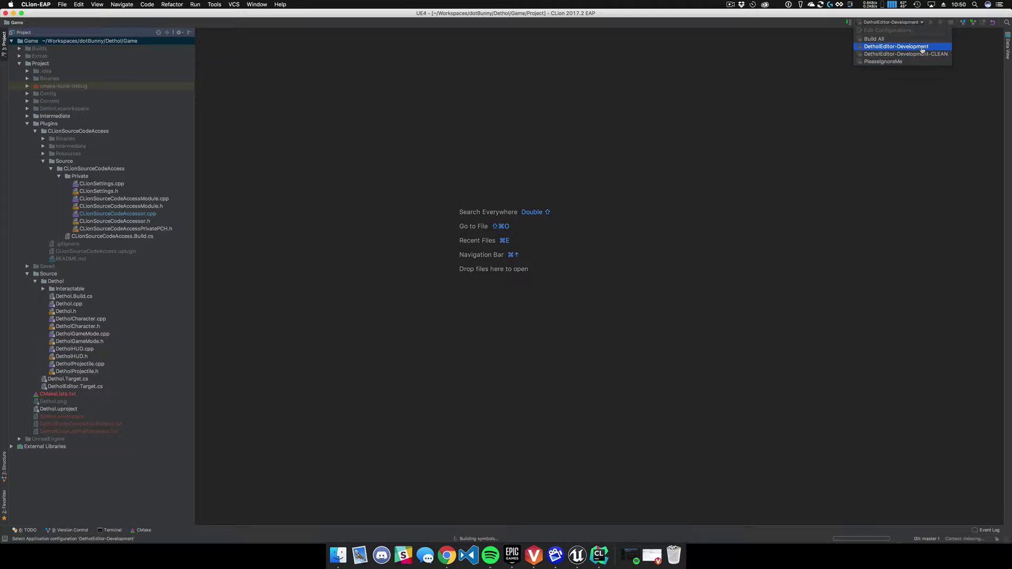
{"action": "left_click", "coordinate": [891, 47]}
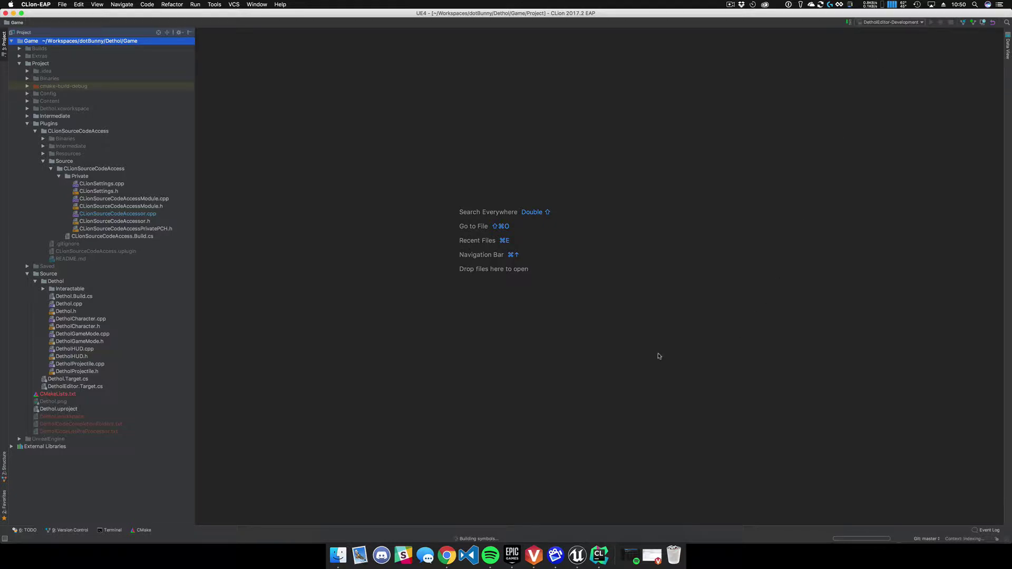
- Switch to Unreal Editor and open the CLion plugin page of the Project Settings, with the main editor window minimized
{"action": "left_click", "coordinate": [576, 555]}
{"action": "left_click", "coordinate": [39, 4]}
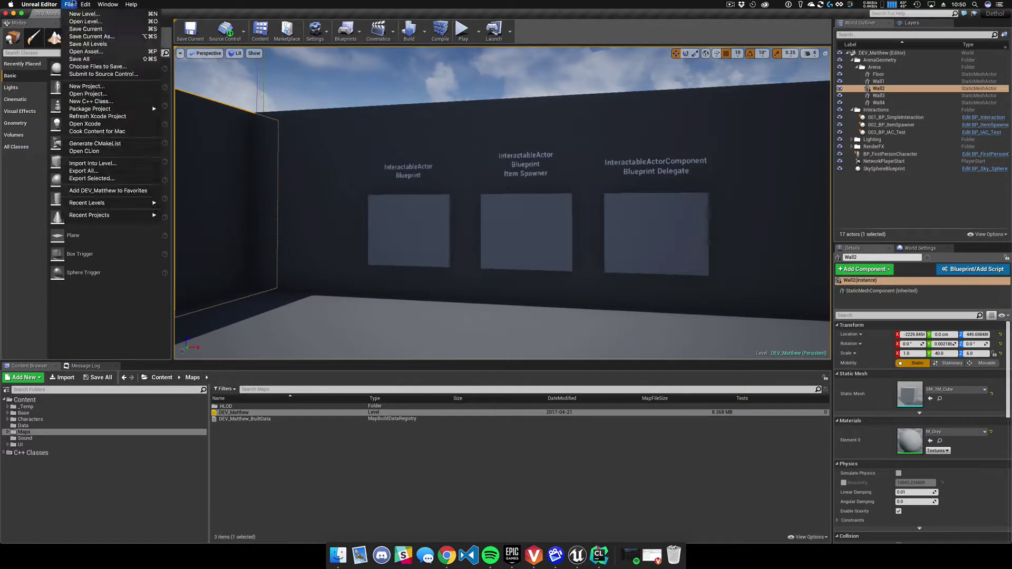
{"action": "left_click", "coordinate": [108, 83]}
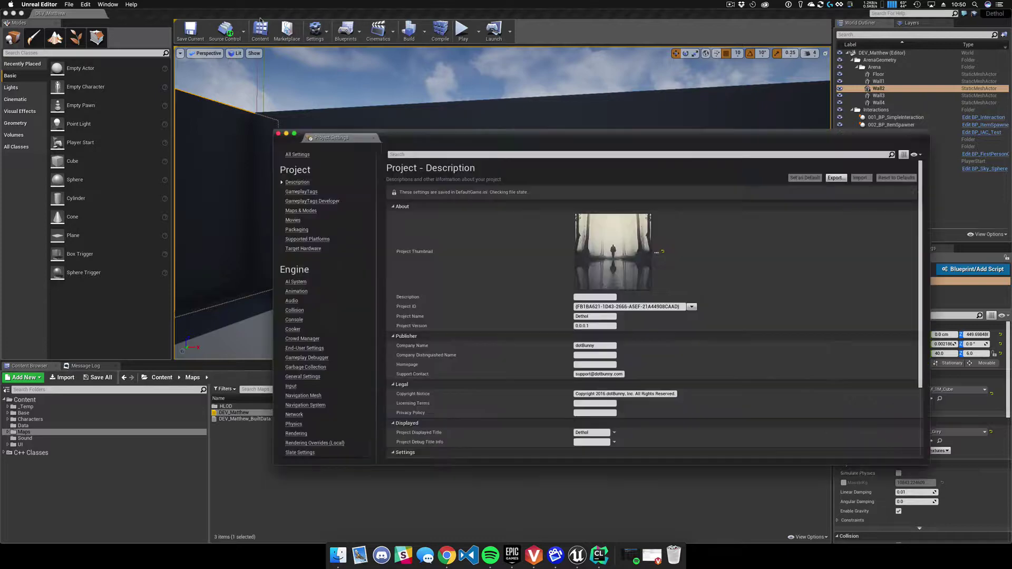
{"action": "left_click", "coordinate": [376, 136]}
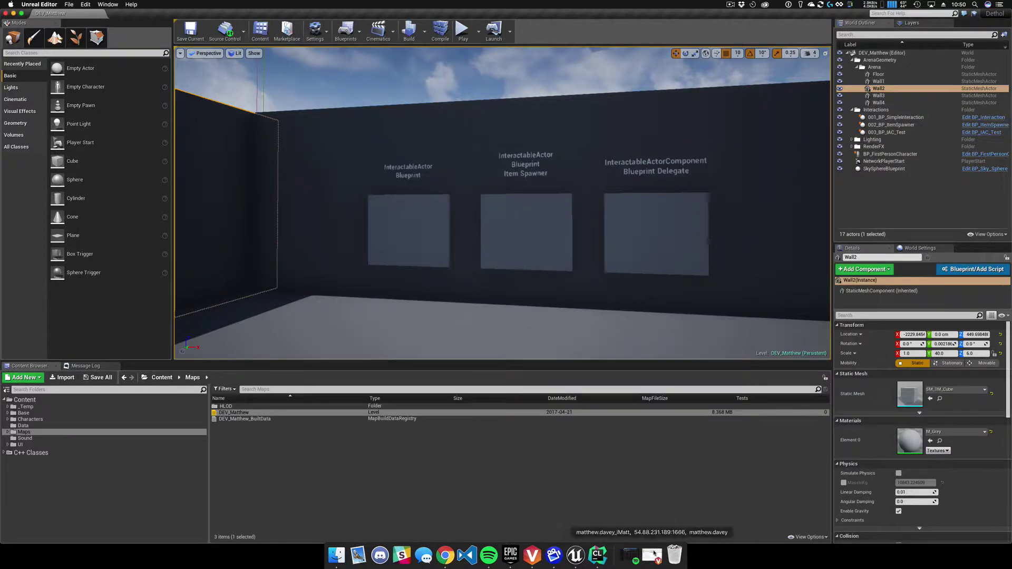
{"action": "left_click", "coordinate": [14, 13]}
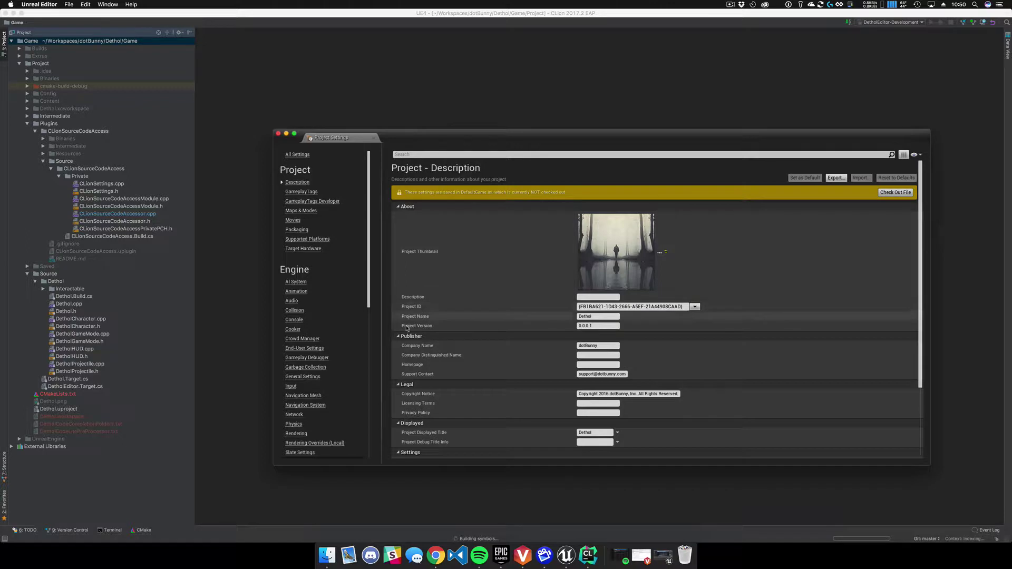
{"action": "scroll", "coordinate": [315, 381], "scroll_direction": "down", "scroll_amount": 12}
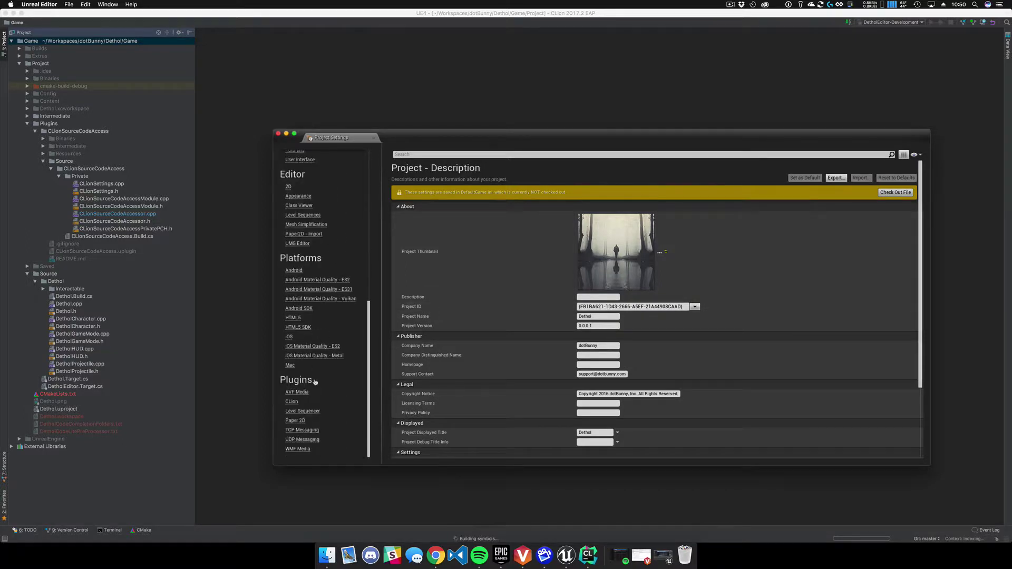
{"action": "left_click", "coordinate": [292, 402]}
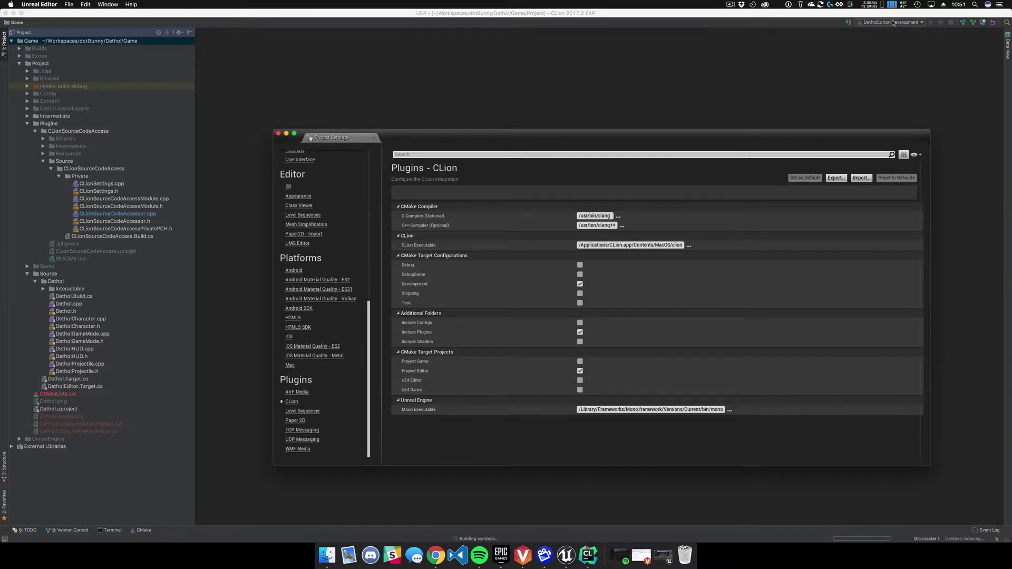
- Enable Project Game, UE4 Editor and UE4 Game as CMake target projects in the CLion plugin settings
{"action": "left_click", "coordinate": [580, 362]}
{"action": "left_click", "coordinate": [580, 380]}
{"action": "left_click", "coordinate": [580, 389]}
{"action": "left_click", "coordinate": [561, 106]}
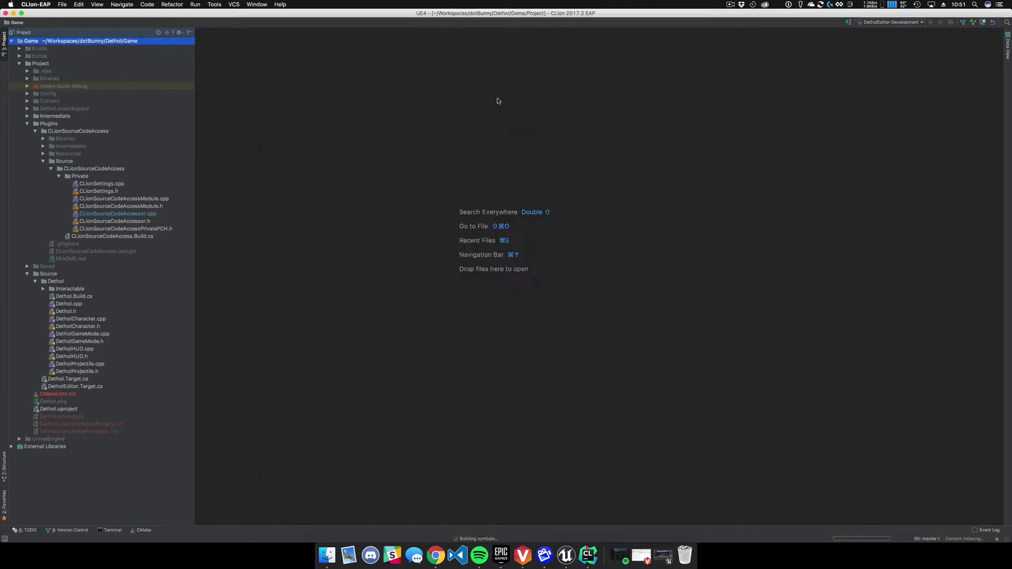
- Return to the main Unreal Editor window and regenerate the CMakeList with the additional target projects
{"action": "left_click", "coordinate": [566, 555]}
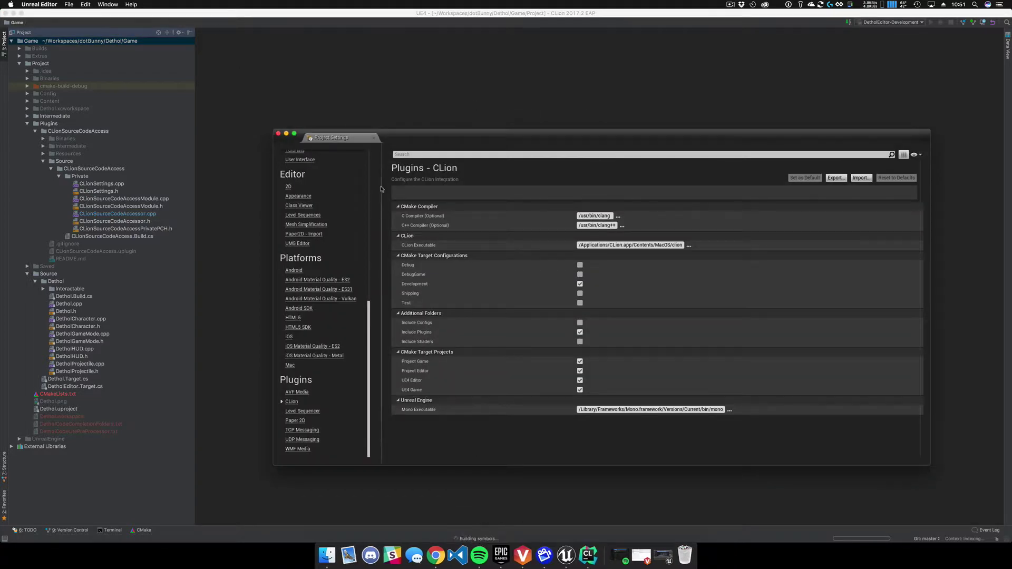
{"action": "left_click", "coordinate": [663, 555]}
{"action": "left_click", "coordinate": [98, 4]}
{"action": "mouse_move", "coordinate": [86, 5]}
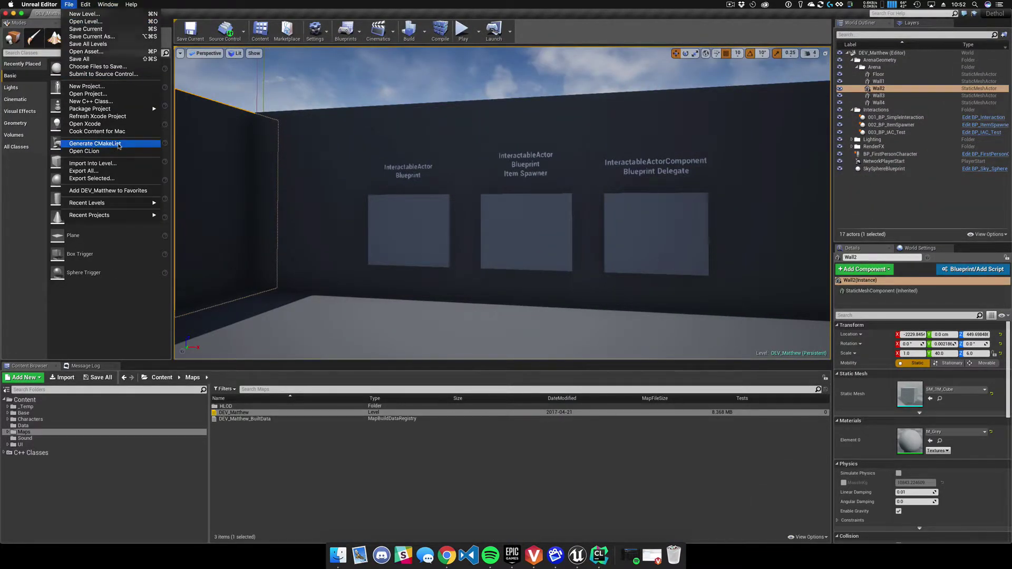
{"action": "left_click", "coordinate": [118, 144]}
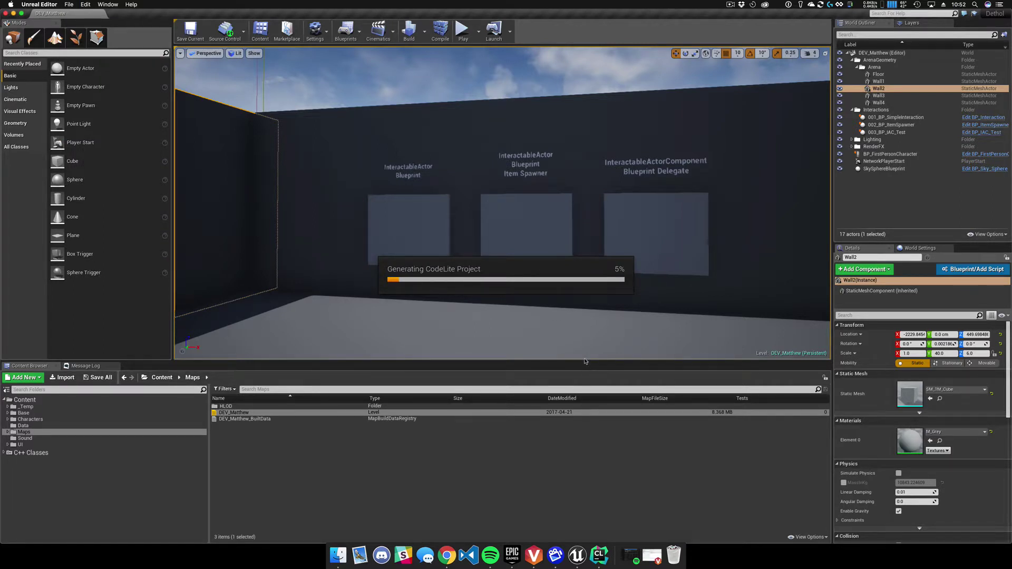
- Switch to CLion and look through the available run configurations, checking back once on the CMakeList generation in Unreal Editor
{"action": "left_click", "coordinate": [599, 555]}
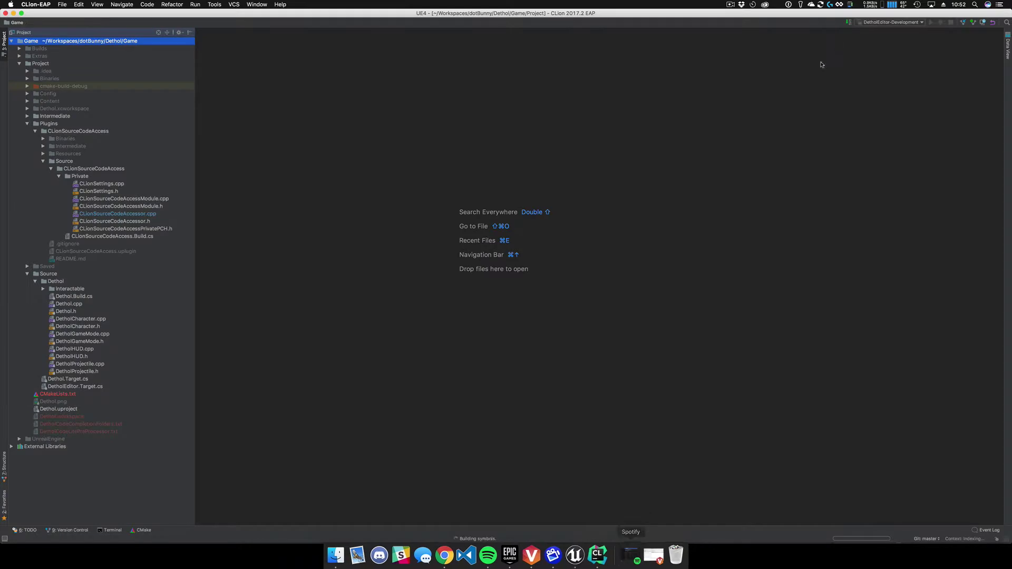
{"action": "left_click", "coordinate": [883, 23]}
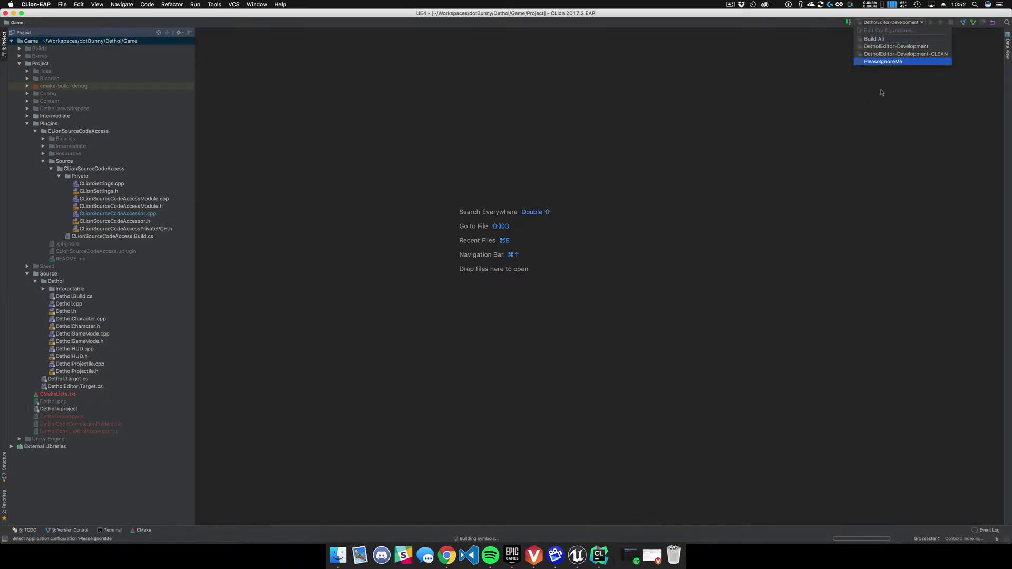
{"action": "left_click", "coordinate": [557, 134]}
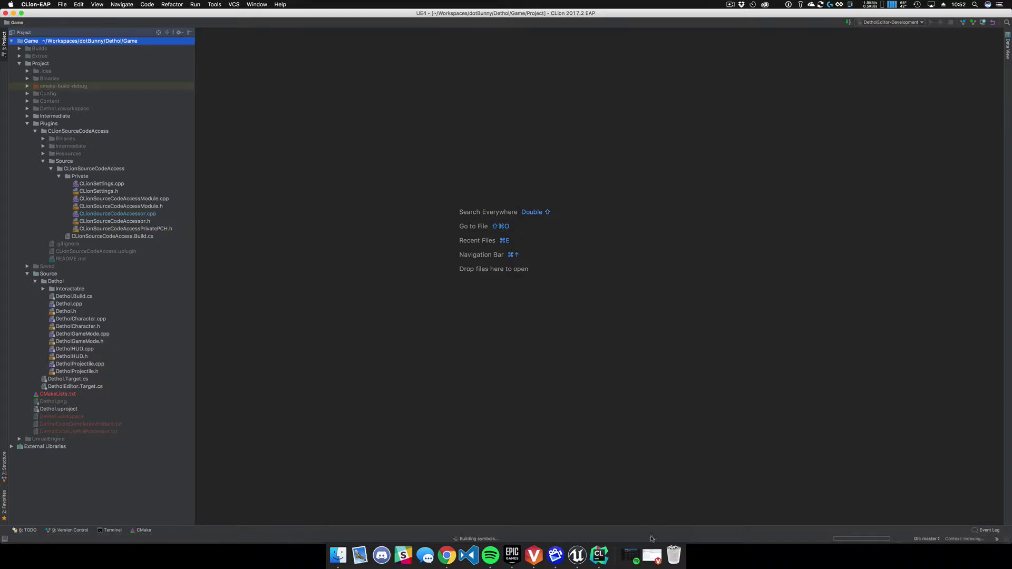
{"action": "left_click", "coordinate": [576, 552]}
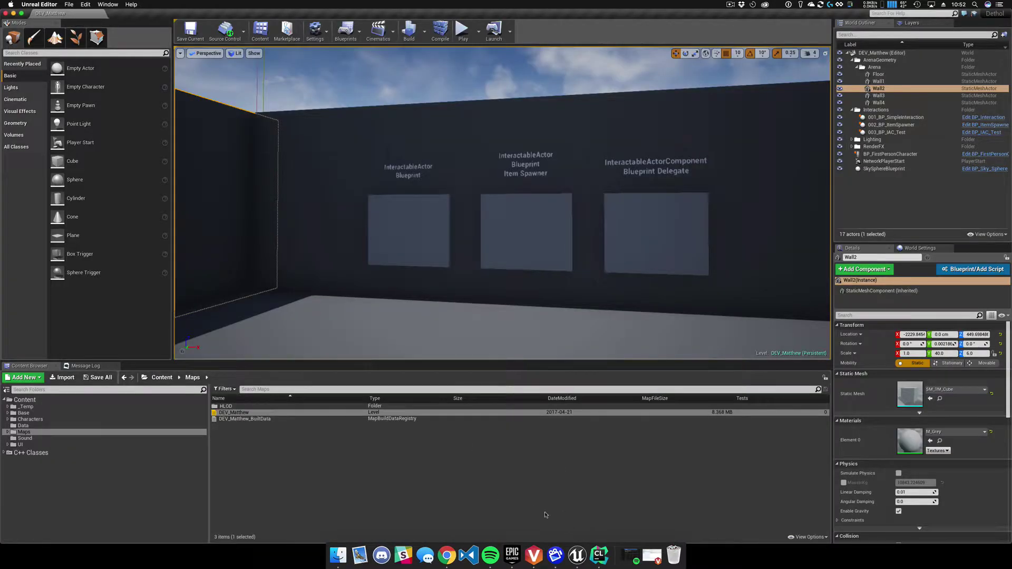
{"action": "left_click", "coordinate": [597, 552]}
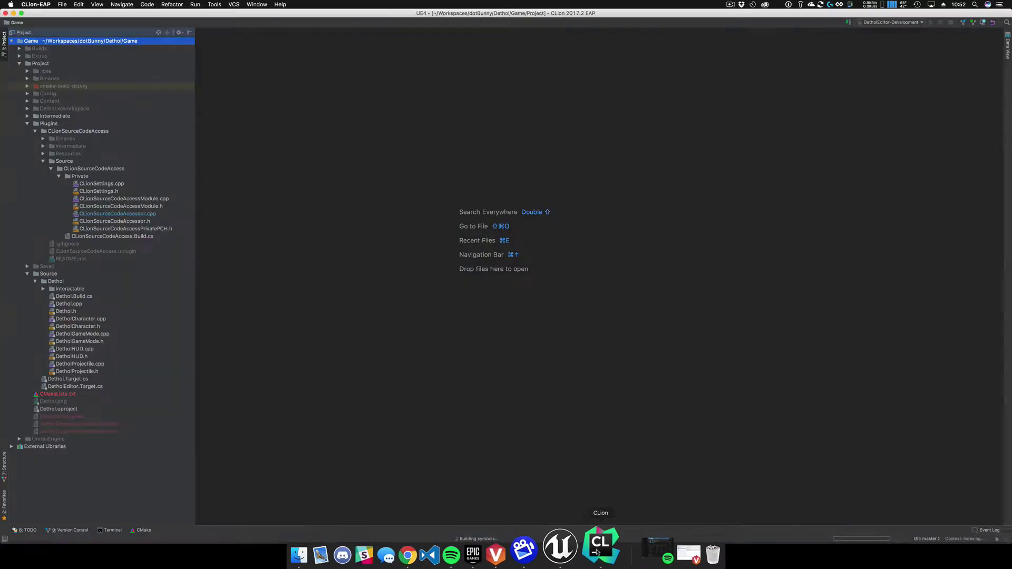
- Open CMakeLists.txt from the CLion project tree, close it and reopen it to examine its custom targets
{"action": "double_click", "coordinate": [78, 396]}
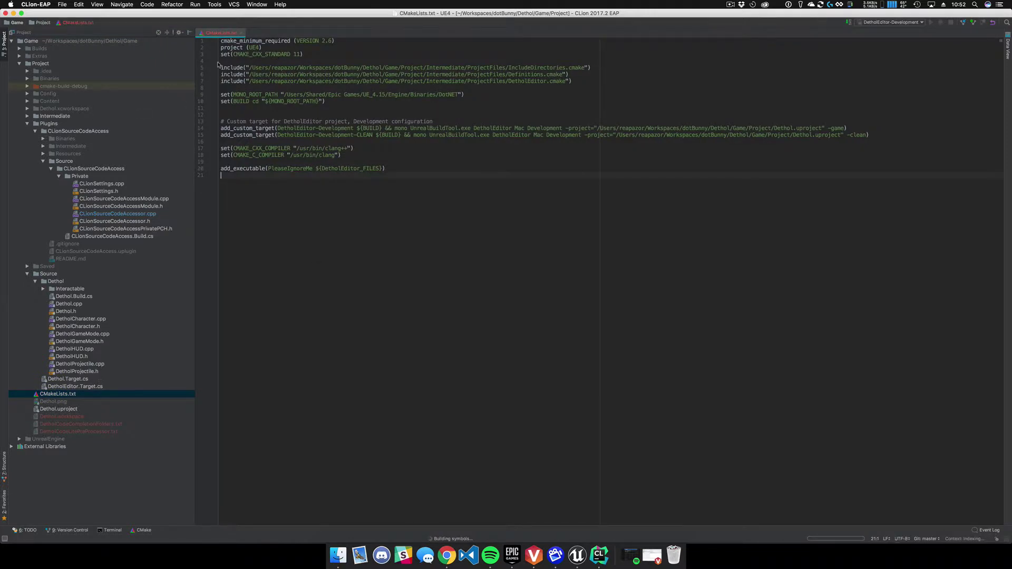
{"action": "left_click", "coordinate": [242, 33]}
{"action": "left_click", "coordinate": [577, 555]}
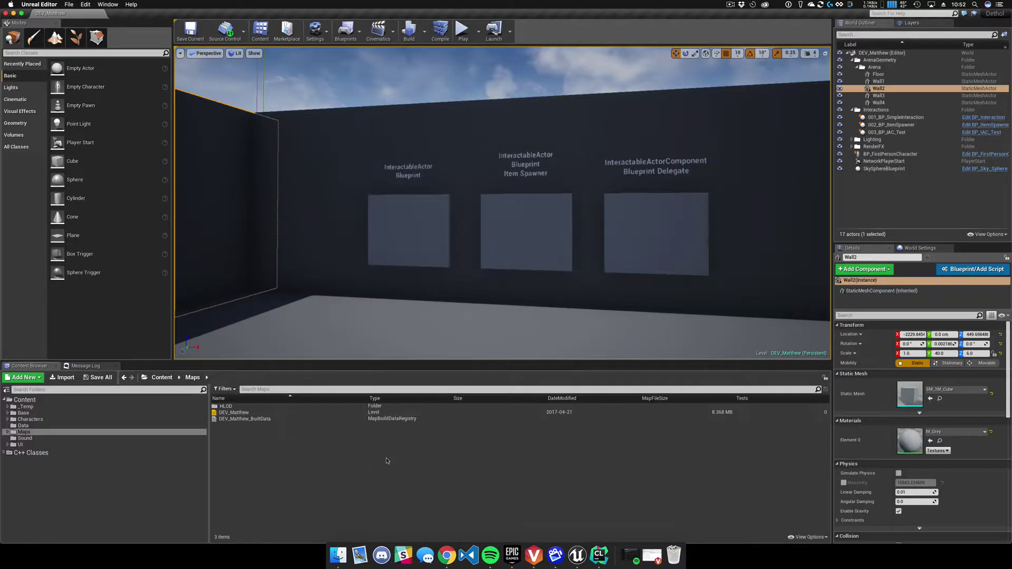
{"action": "left_click", "coordinate": [599, 554]}
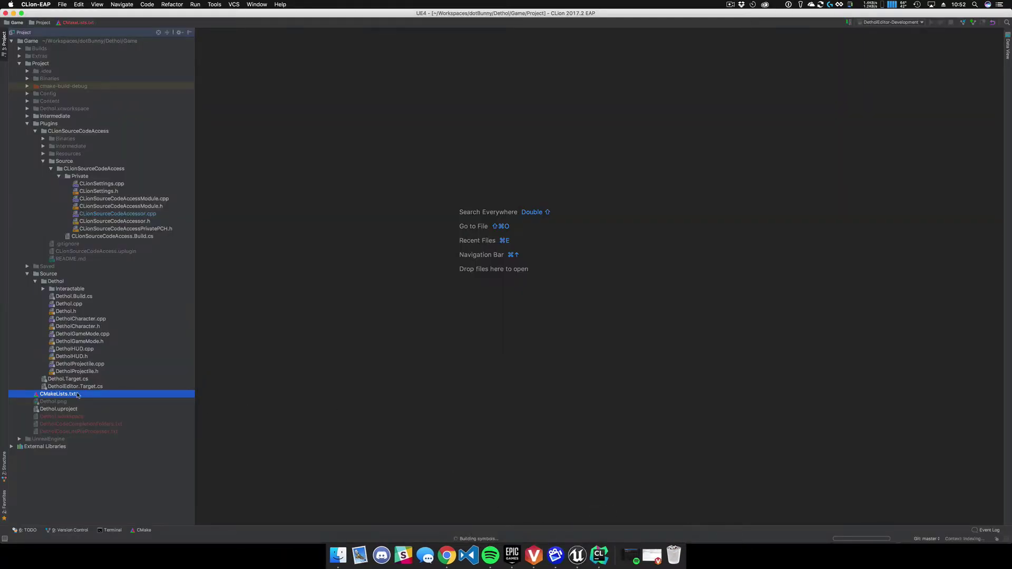
{"action": "double_click", "coordinate": [58, 394]}
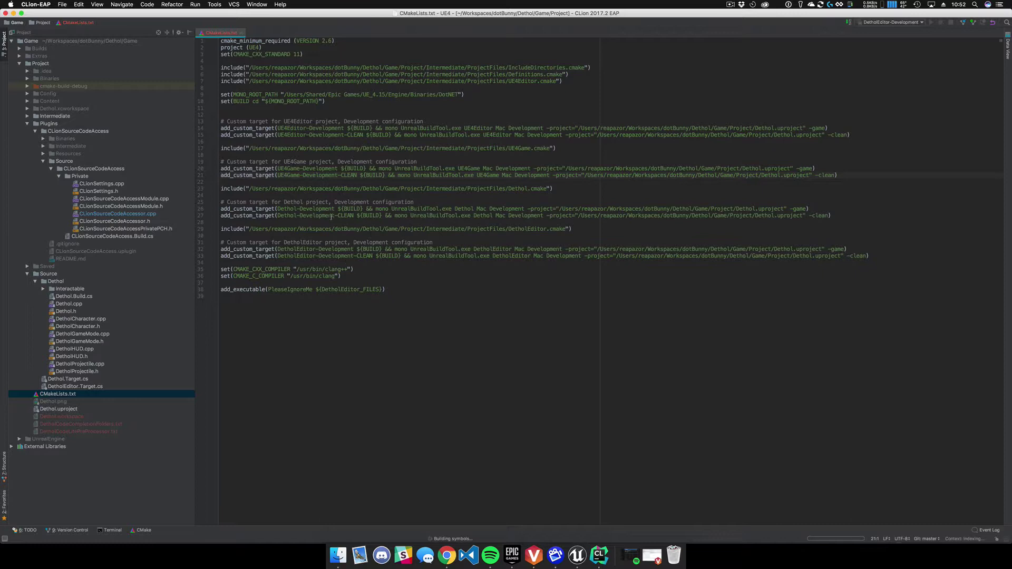
- Check the run configurations and reload the CMake project through the cmake-build-debug folder
{"action": "left_click", "coordinate": [876, 21]}
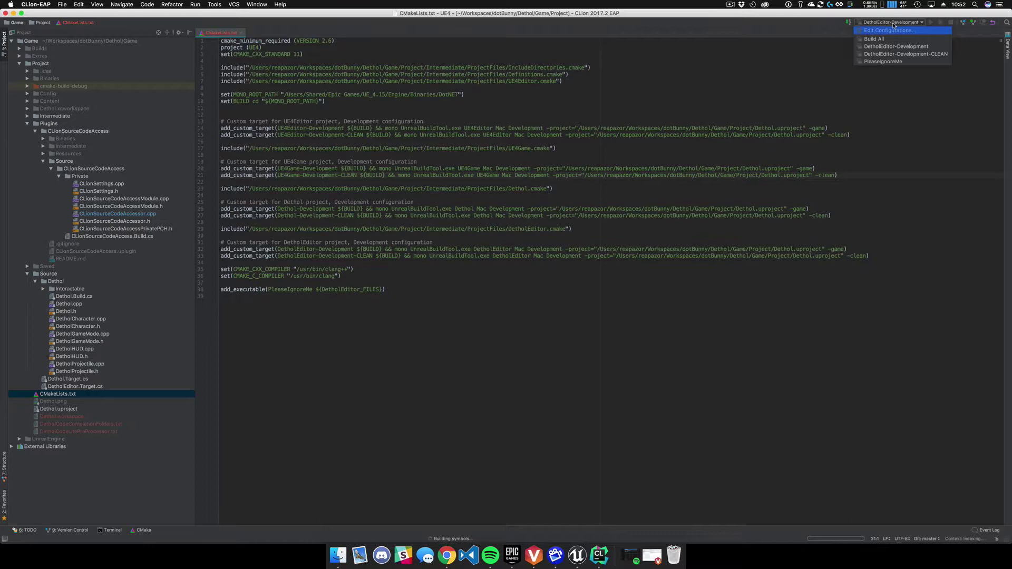
{"action": "left_click", "coordinate": [892, 24]}
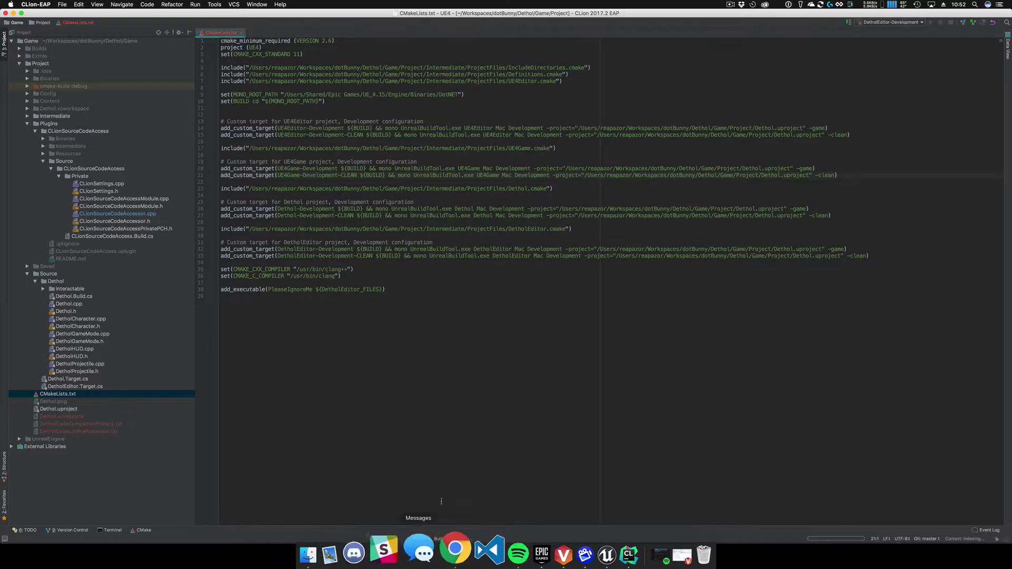
{"action": "right_click", "coordinate": [78, 87]}
{"action": "left_click", "coordinate": [180, 105]}
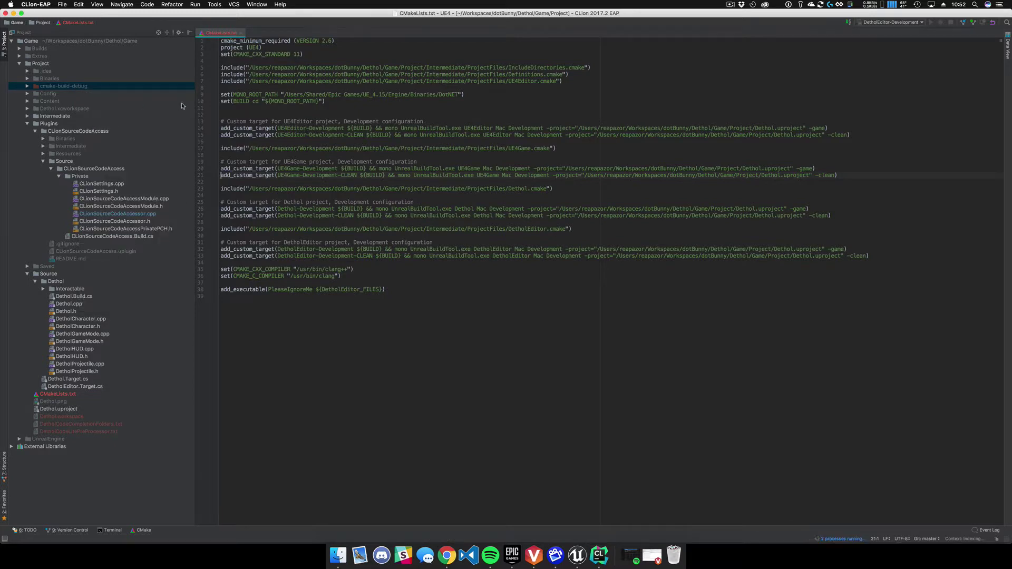
- Examine the run configuration list for the added Dethol, UE4Editor and UE4Game targets
{"action": "left_click", "coordinate": [893, 22]}
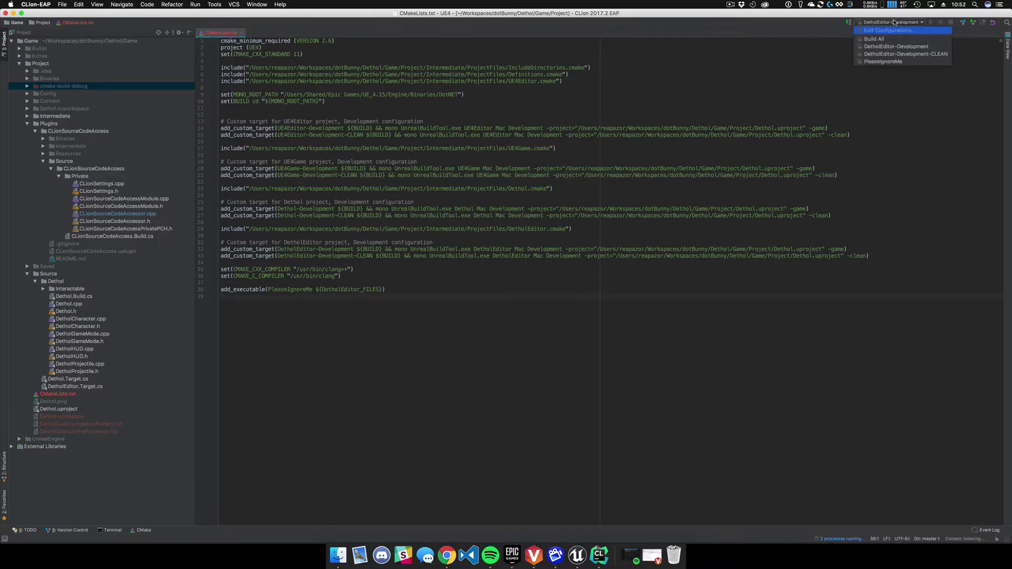
{"action": "left_click", "coordinate": [730, 78]}
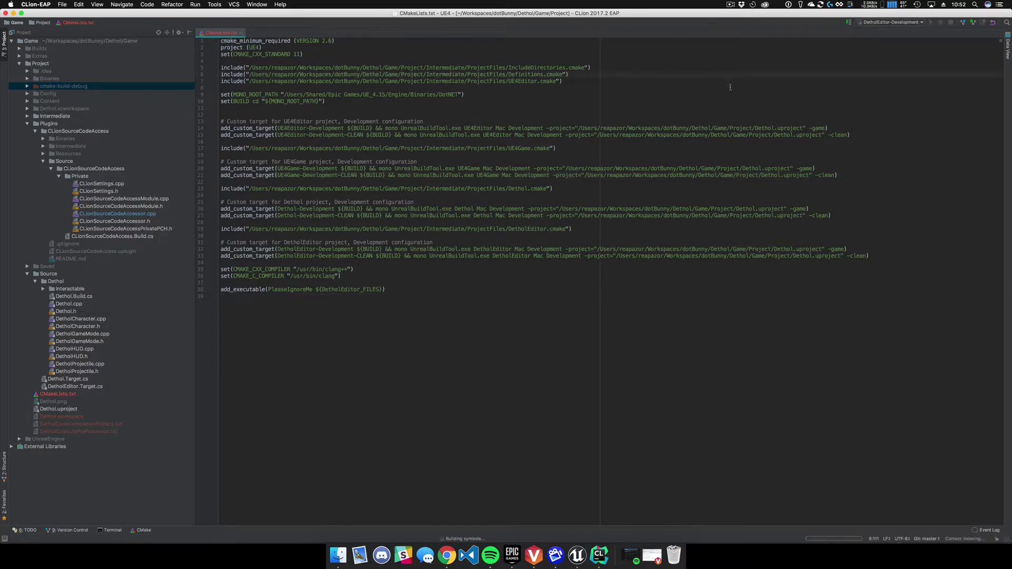
{"action": "left_click", "coordinate": [885, 22]}
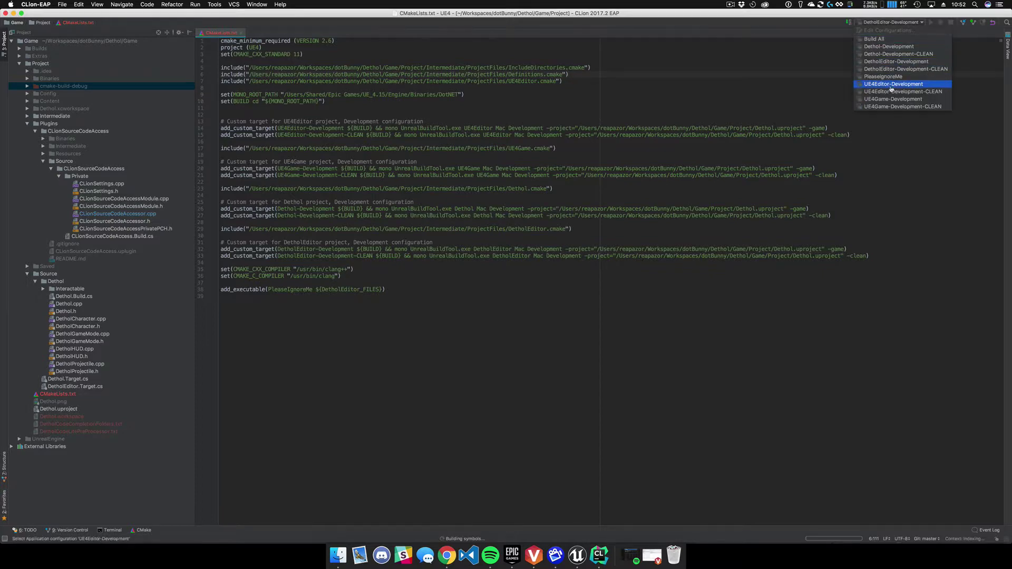
{"action": "left_click", "coordinate": [901, 42]}
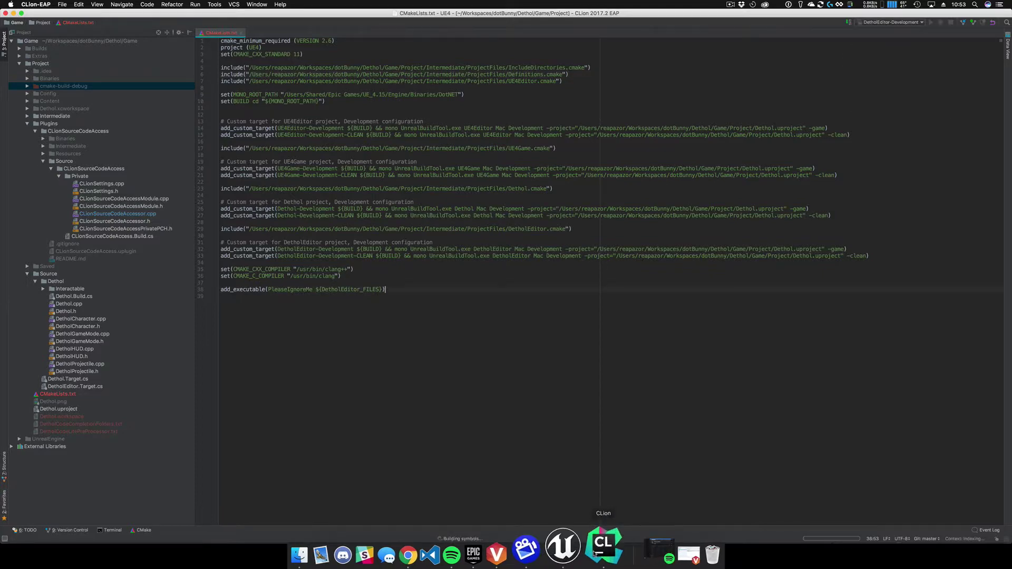
- Switch to Unreal Editor and open the CLion plugin page of the Project Settings
{"action": "left_click", "coordinate": [577, 554]}
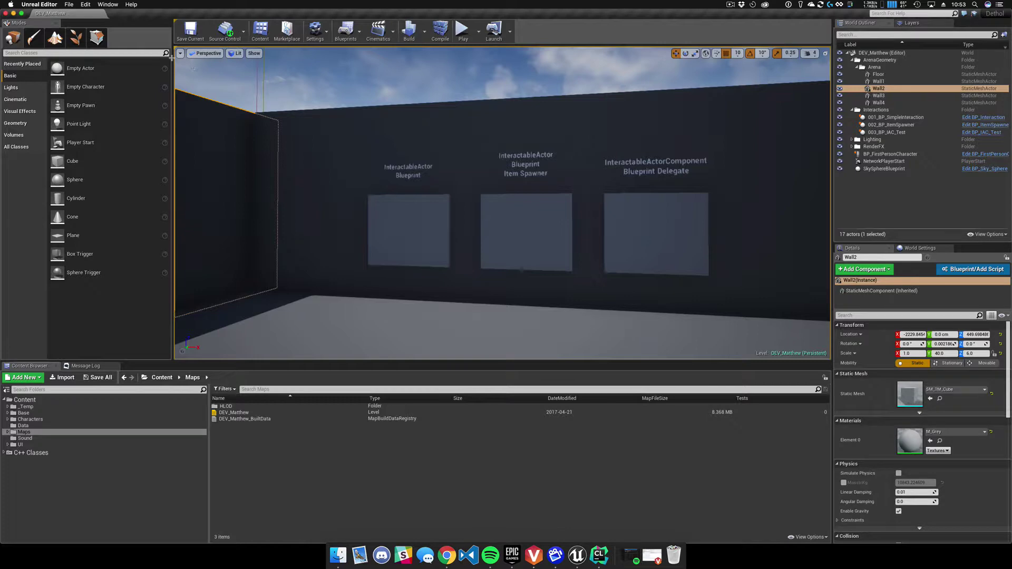
{"action": "left_click", "coordinate": [68, 4]}
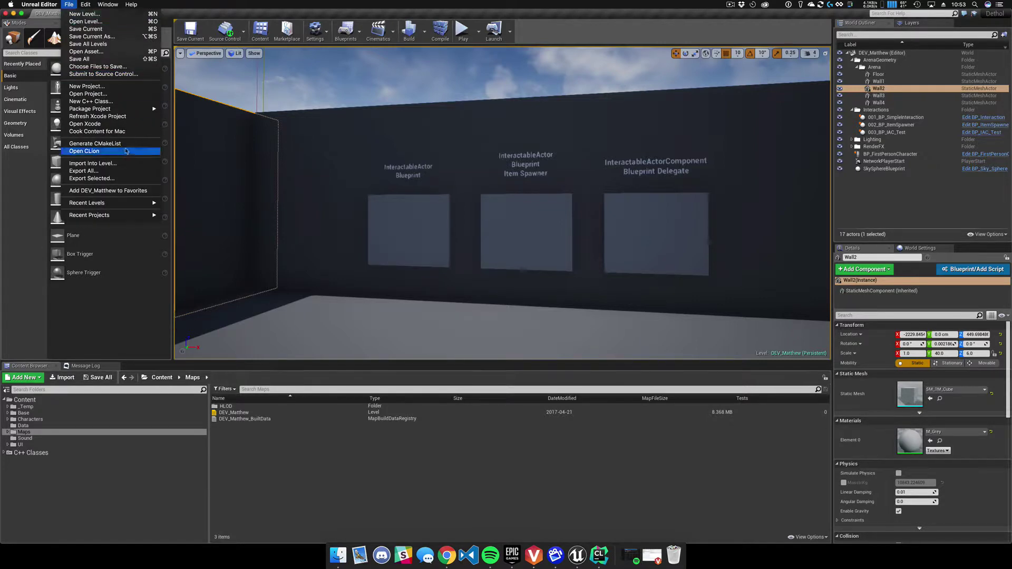
{"action": "mouse_move", "coordinate": [57, 4]}
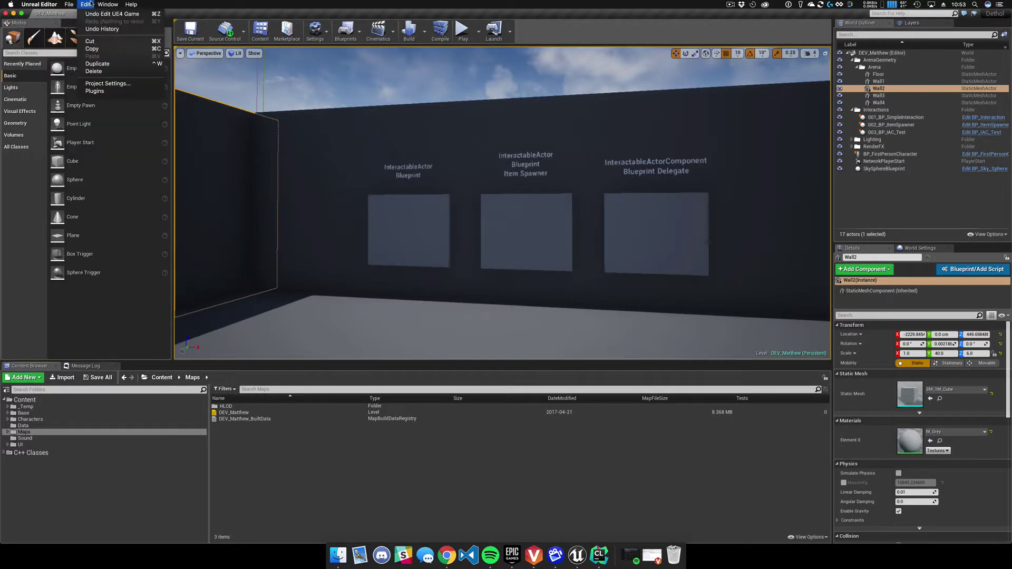
{"action": "left_click", "coordinate": [111, 85]}
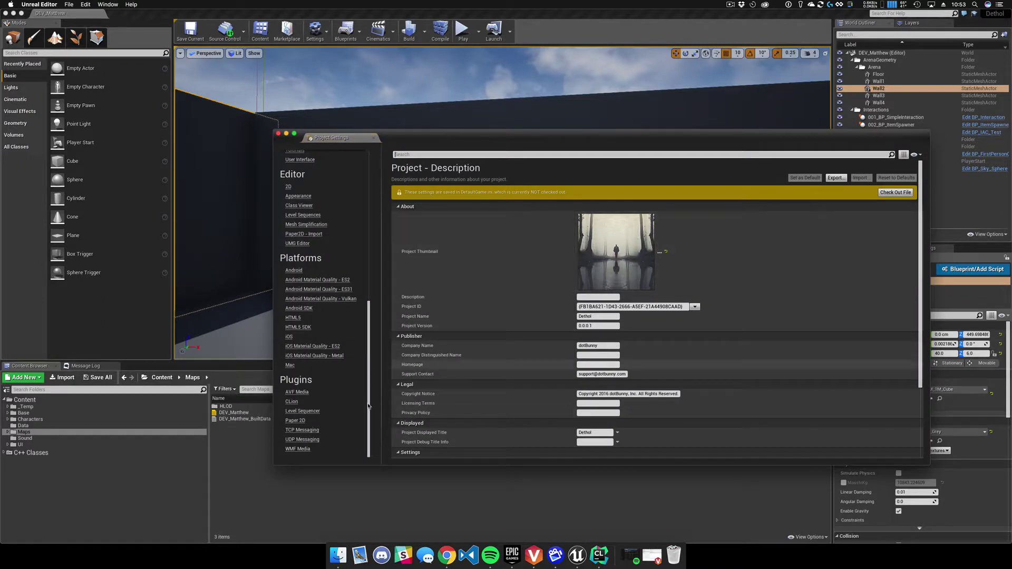
{"action": "left_click", "coordinate": [292, 402]}
- Disable Project Game, UE4 Editor and UE4 Game as CMake target projects and close the Project Settings
{"action": "left_click", "coordinate": [580, 361]}
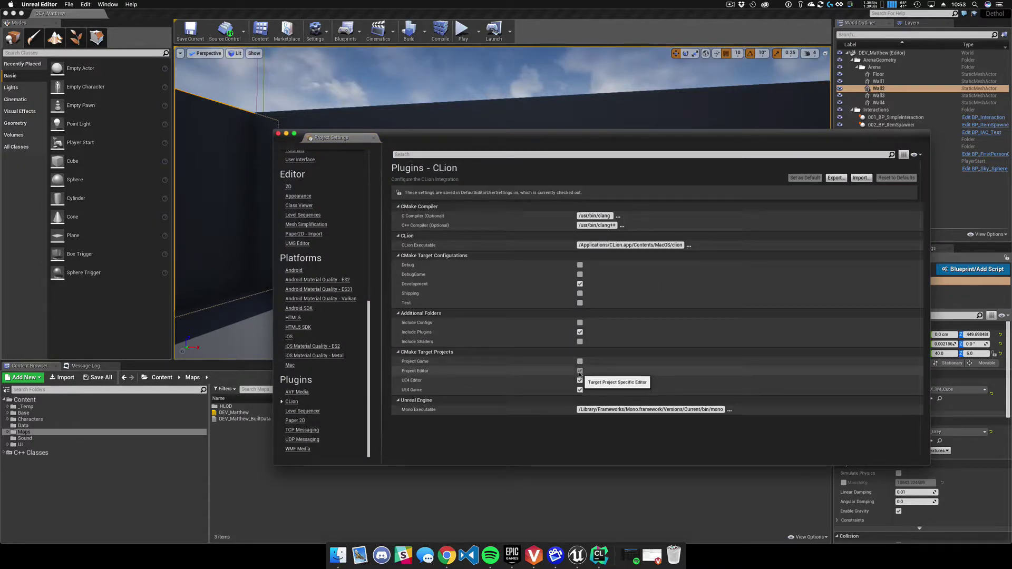
{"action": "left_click", "coordinate": [579, 380]}
{"action": "left_click", "coordinate": [579, 390]}
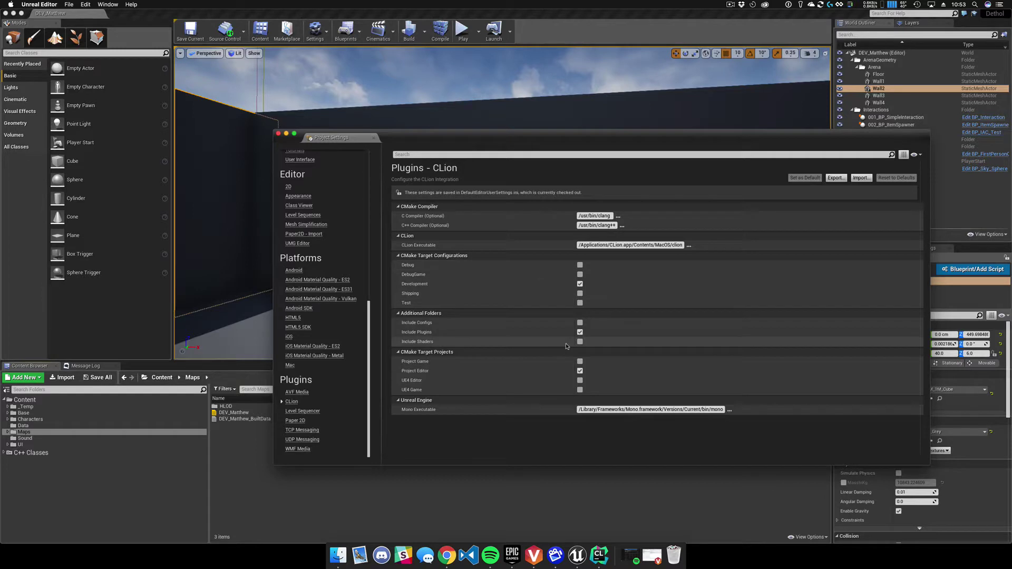
{"action": "left_click", "coordinate": [279, 133]}
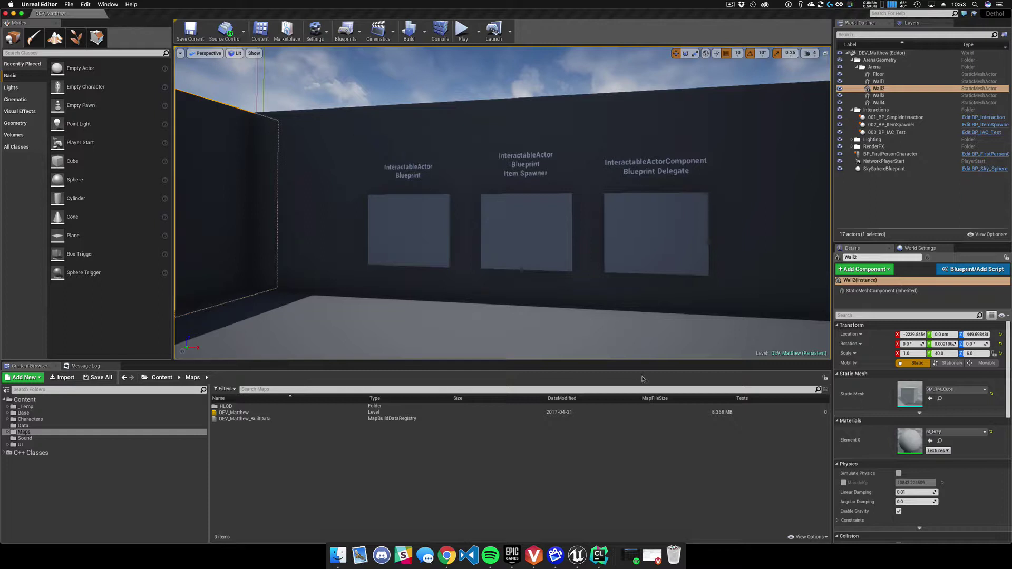
- Generate the project's CMakeList from Unreal Editor
{"action": "left_click", "coordinate": [892, 4]}
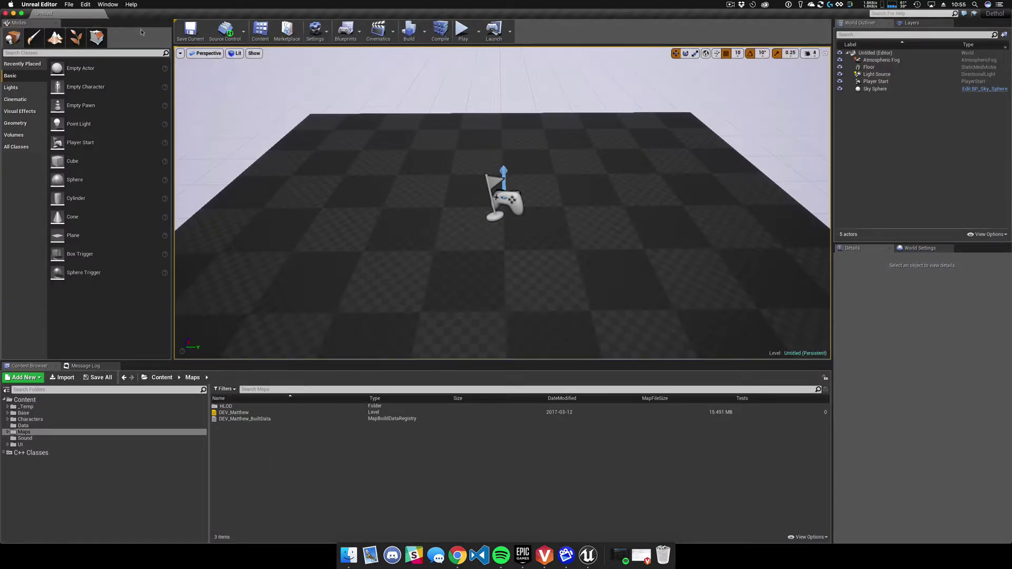
{"action": "left_click", "coordinate": [68, 4]}
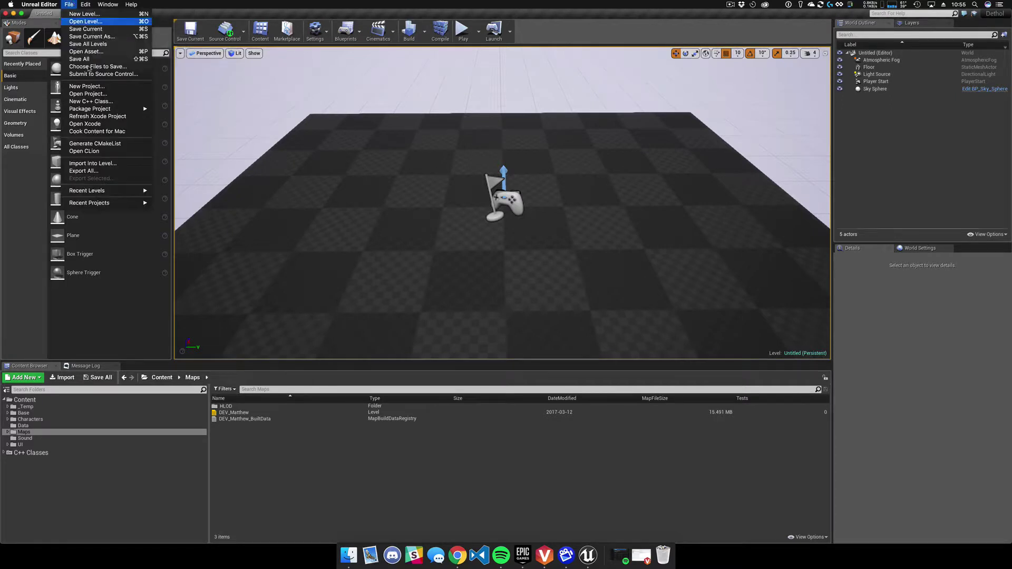
{"action": "left_click", "coordinate": [124, 145]}
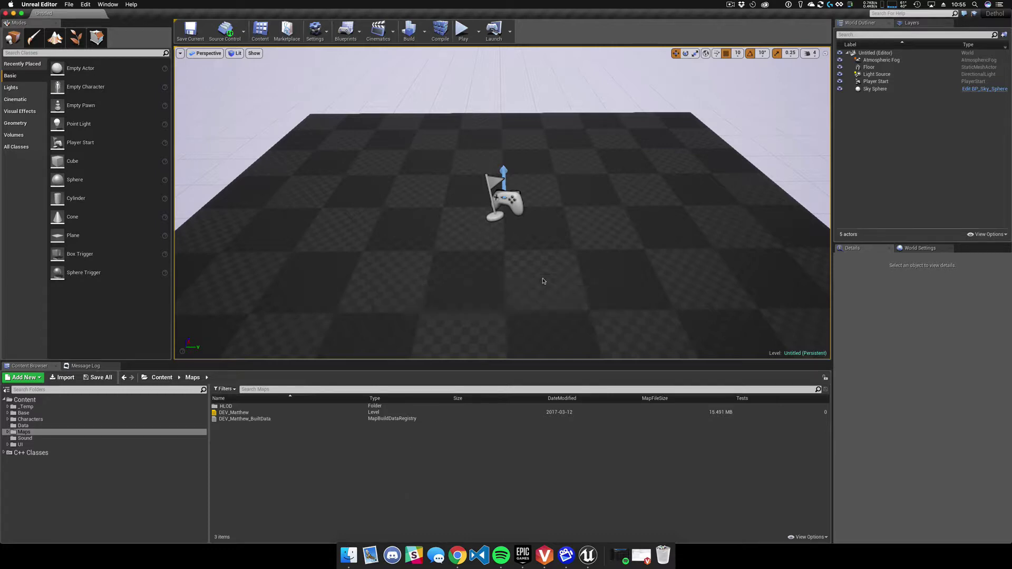
- Open the project in CLion from Unreal Editor and choose DetholEditor-Development as the run configuration
{"action": "left_click", "coordinate": [69, 4]}
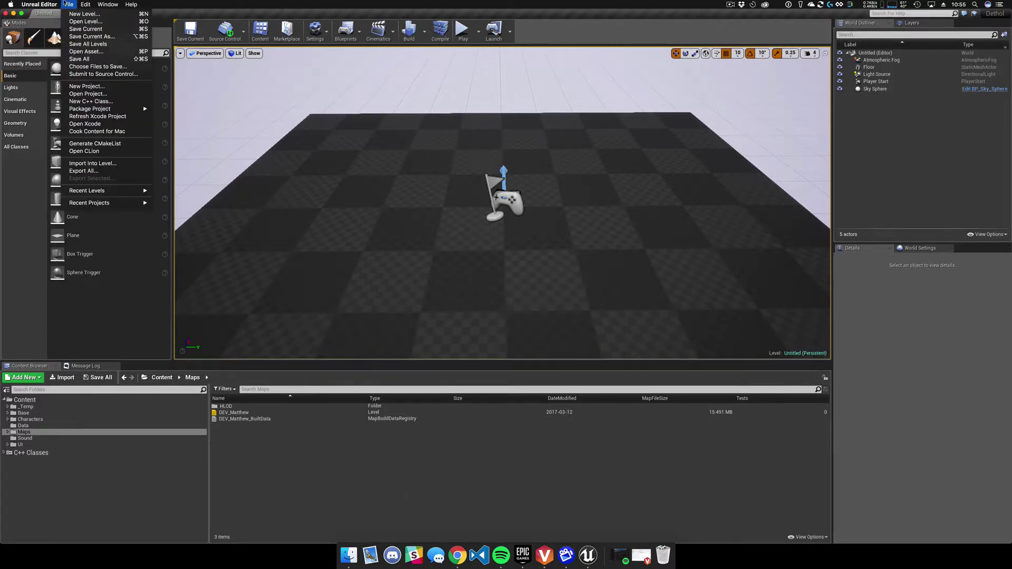
{"action": "left_click", "coordinate": [119, 153]}
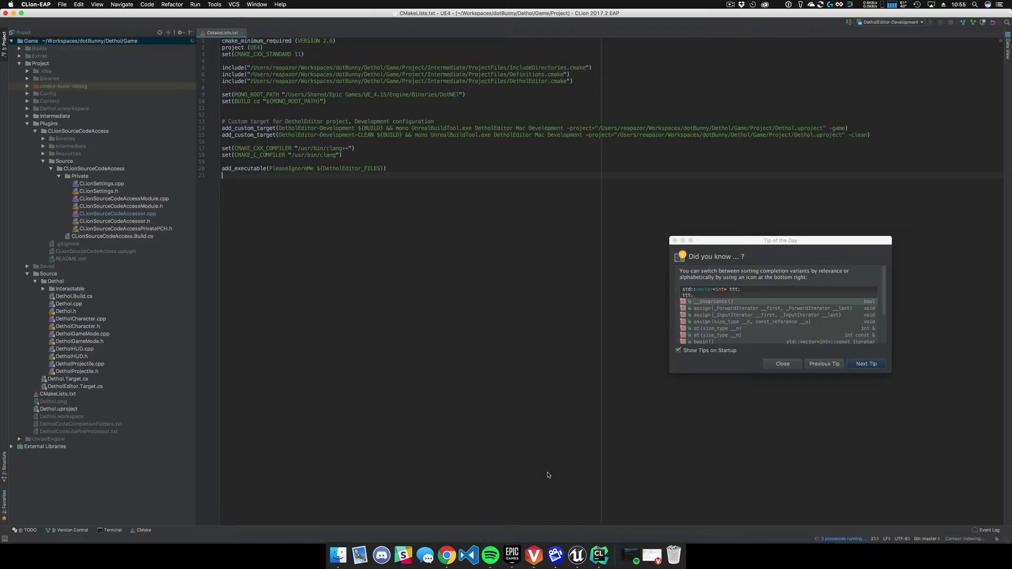
{"action": "left_click", "coordinate": [788, 364]}
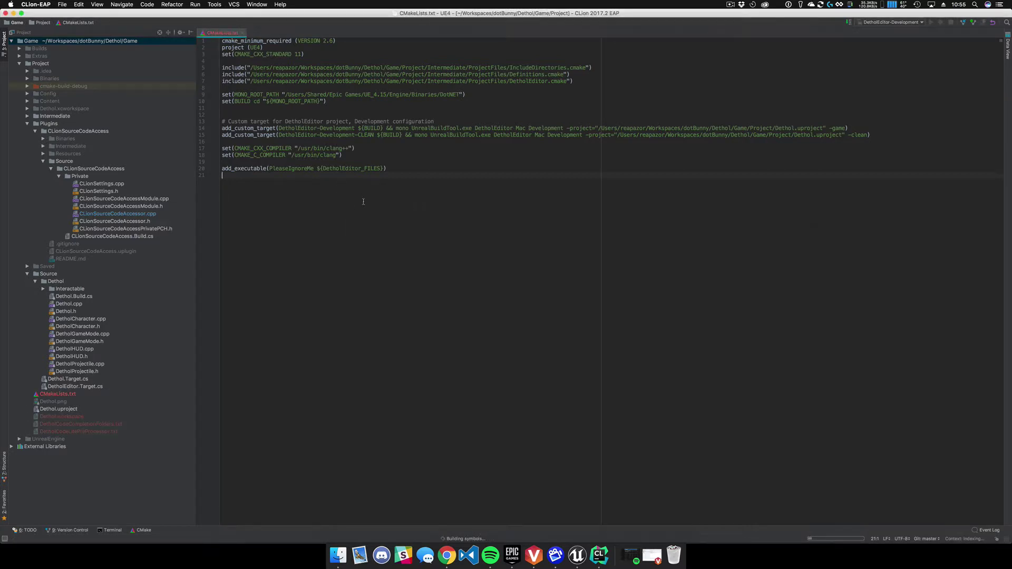
{"action": "left_click", "coordinate": [889, 22]}
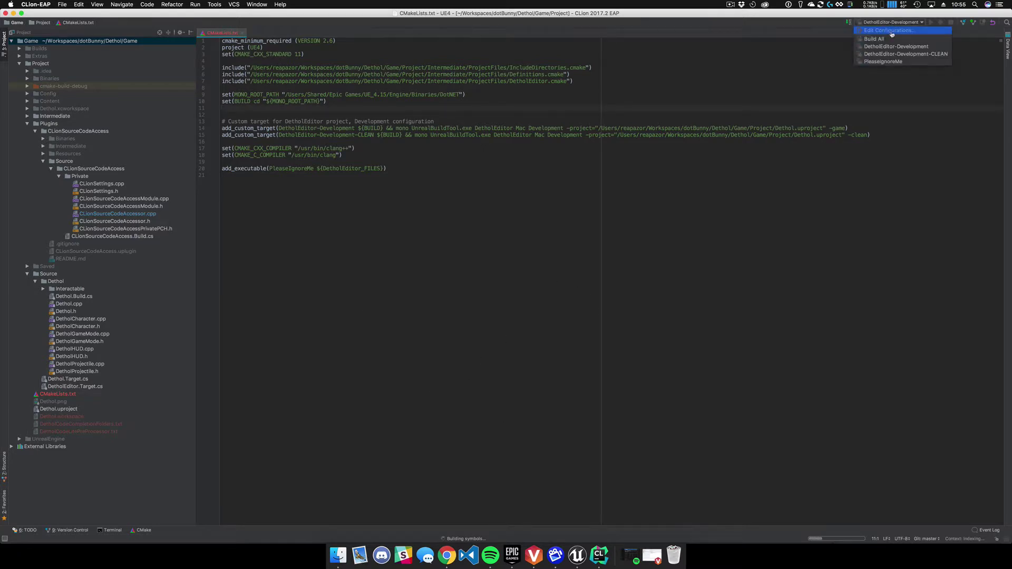
{"action": "left_click", "coordinate": [936, 47]}
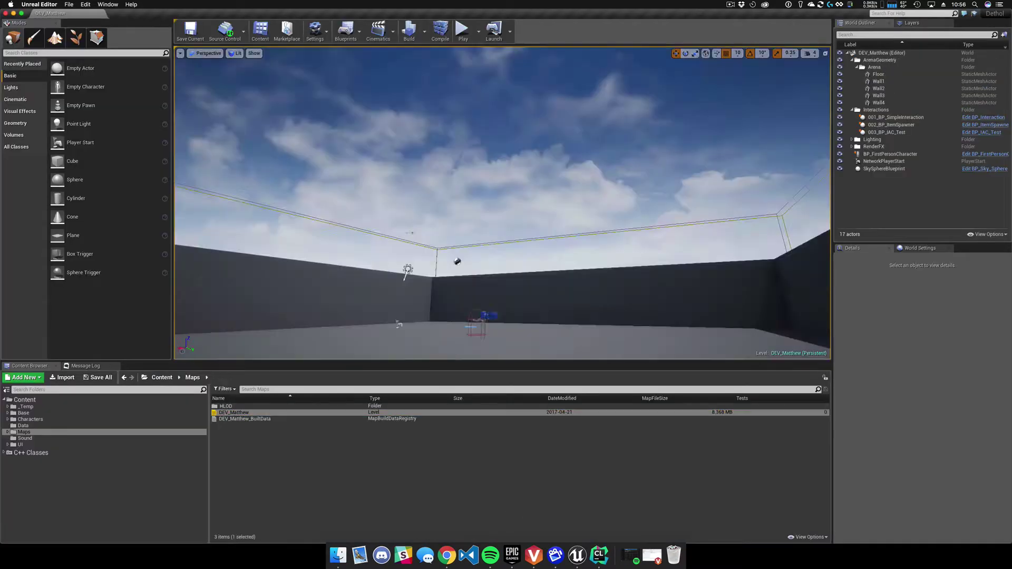
- Play the arena level in Unreal Editor and walk the character up to the InteractableActor Blueprint wall panel
{"action": "key", "text": "alt+p"}
{"action": "left_click", "coordinate": [550, 179]}
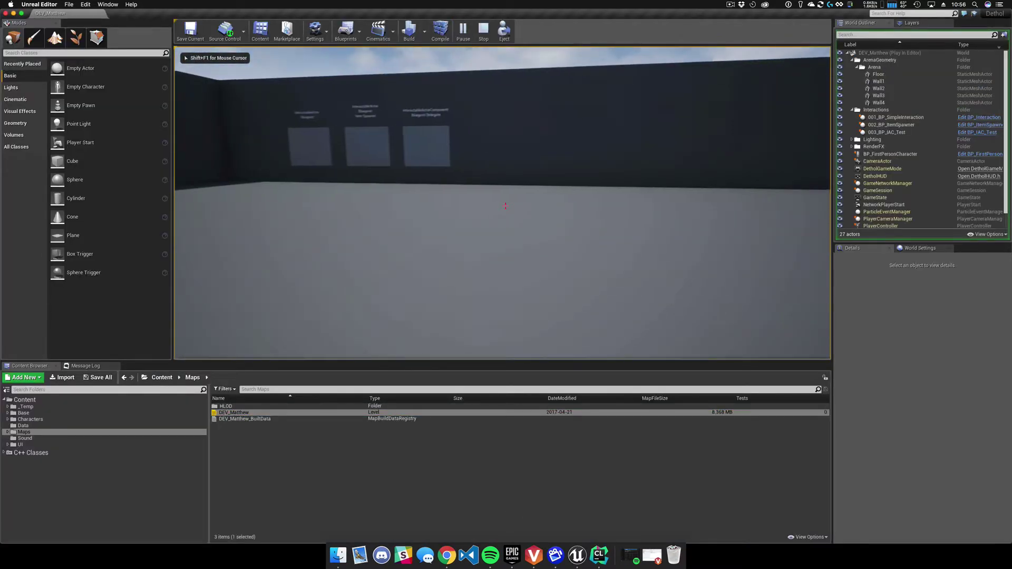
{"action": "key", "text": "w"}
{"action": "key", "text": "d"}
{"action": "key", "text": "a"}
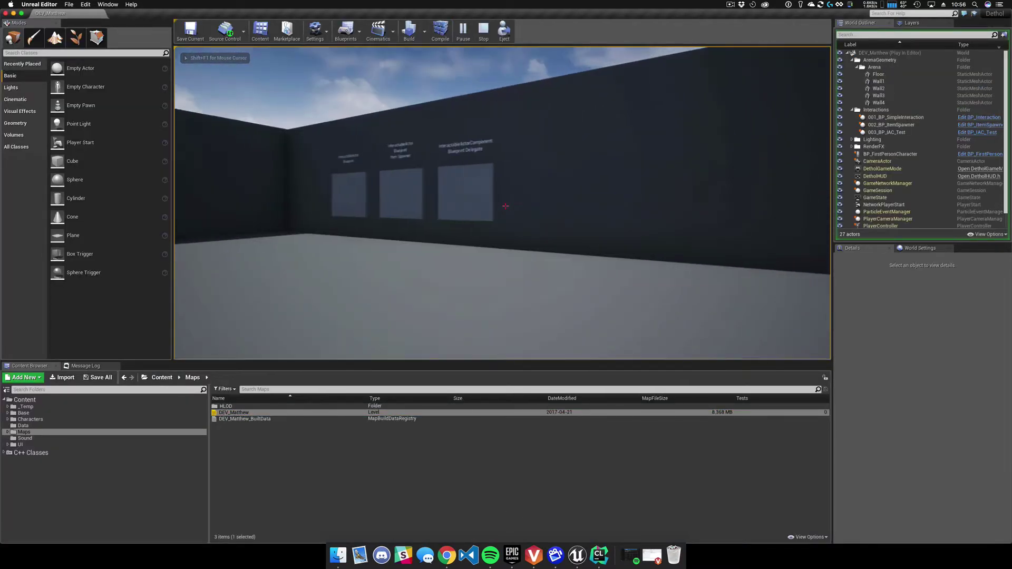
{"action": "key", "text": "w"}
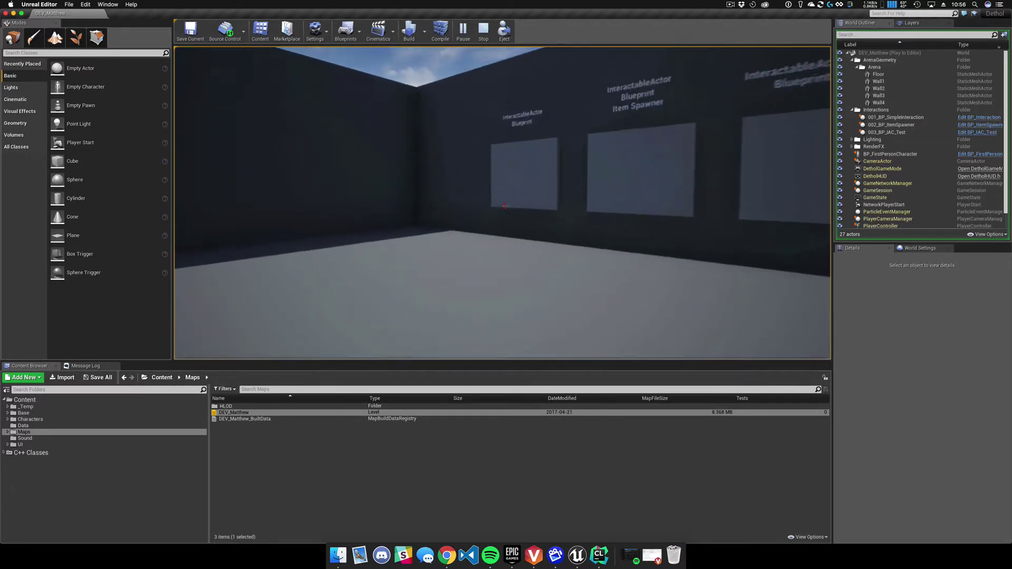
{"action": "key", "text": "w"}
{"action": "key", "text": "w"}
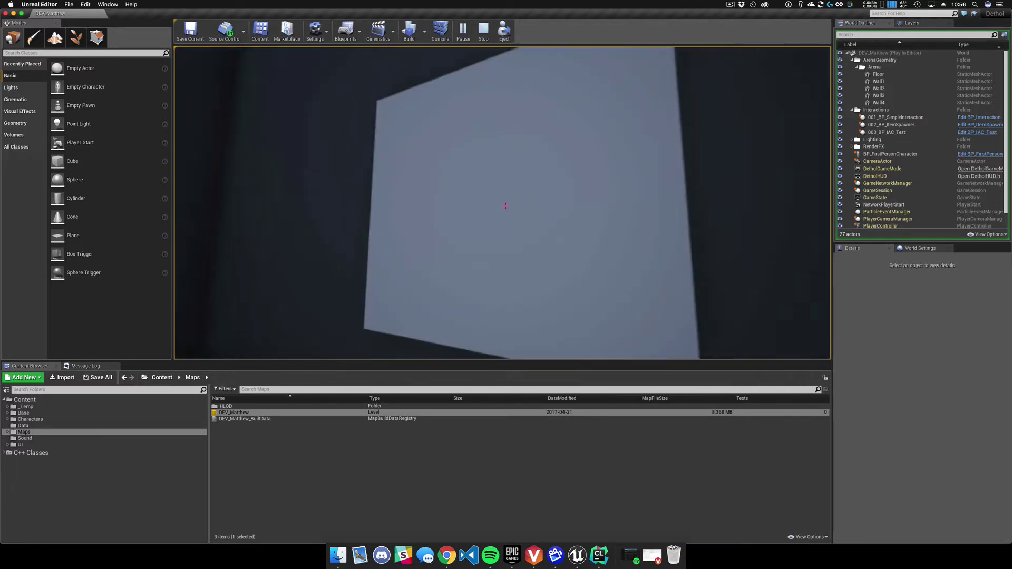
- Move the character back and forth in front of the InteractableActor Blueprint panel and examine how the panel reacts to focus
{"action": "key", "text": "s"}
{"action": "key", "text": "s"}
{"action": "key", "text": "w"}
{"action": "key", "text": "d"}
{"action": "key", "text": "s"}
{"action": "key", "text": "w"}
{"action": "key", "text": "s"}
{"action": "key", "text": "w"}
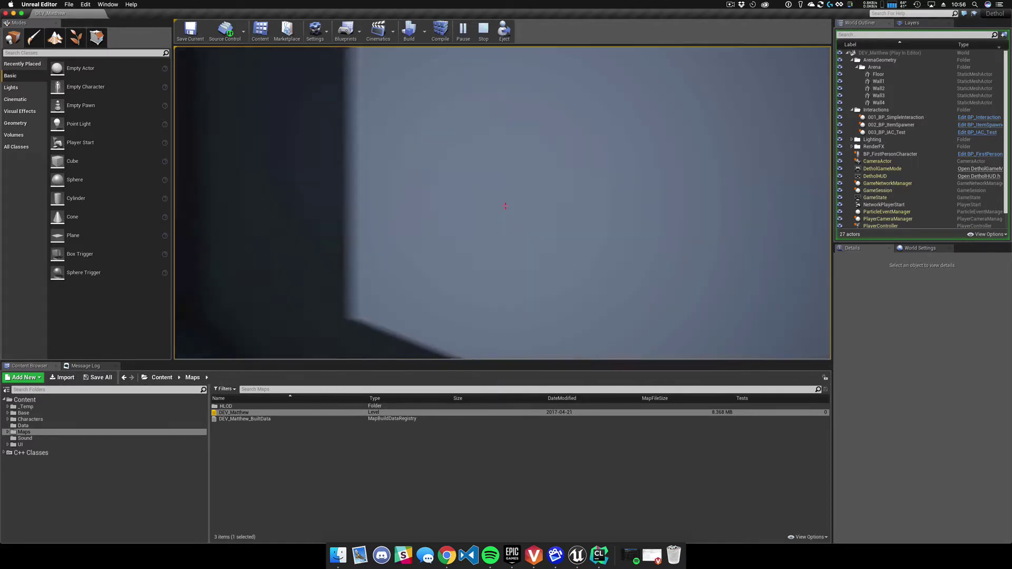
{"action": "key", "text": "s"}
{"action": "key", "text": "w"}
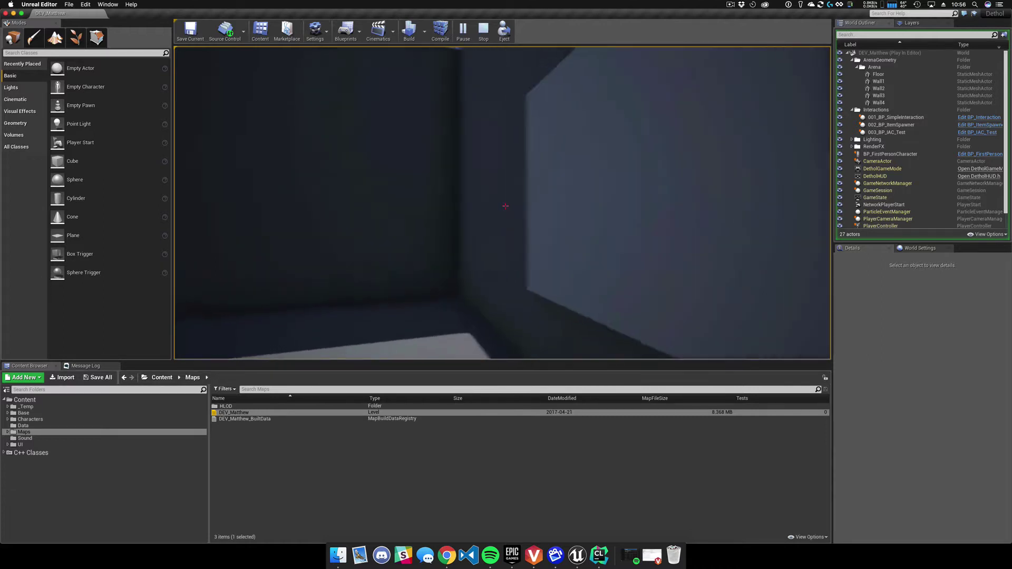
{"action": "key", "text": "s"}
{"action": "key", "text": "w"}
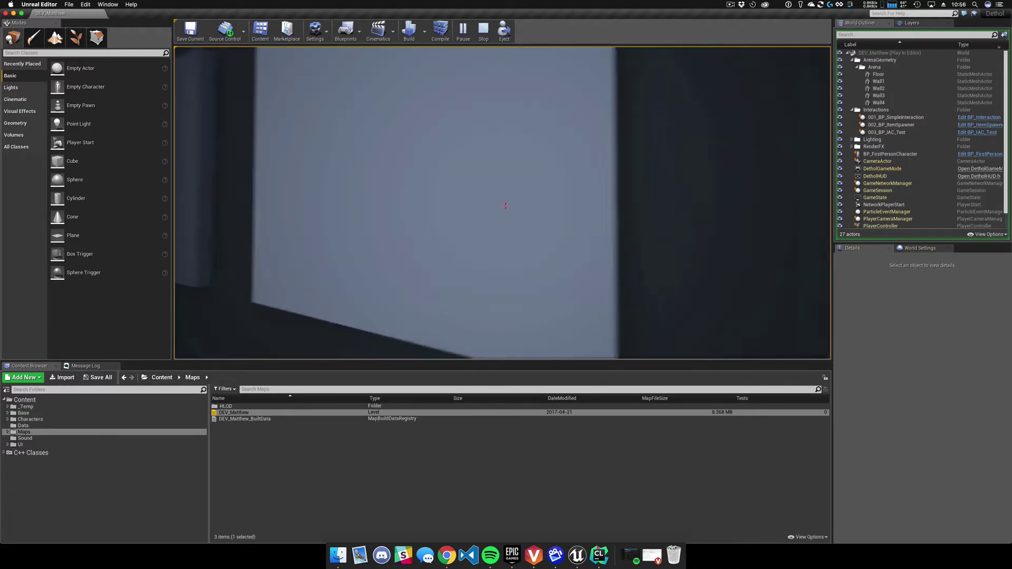
{"action": "key", "text": "s"}
{"action": "key", "text": "w"}
{"action": "key", "text": "w"}
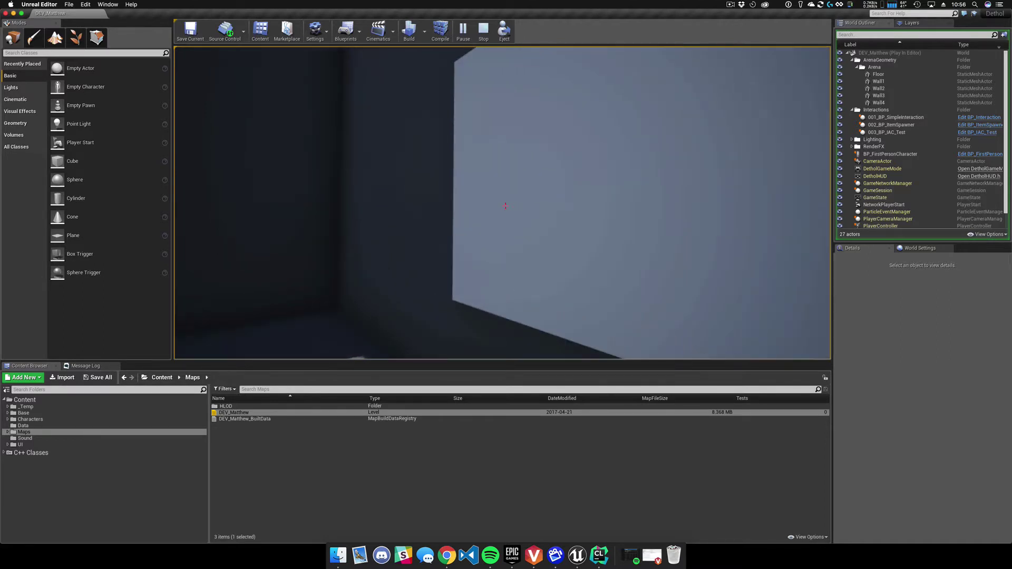
{"action": "key", "text": "w"}
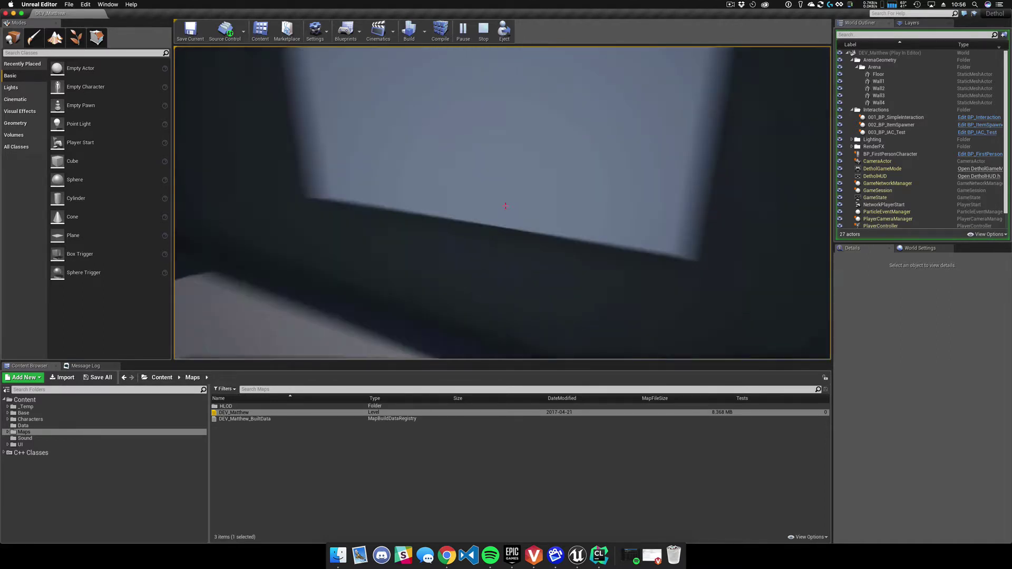
- Switch to CLion and open DetholCharacter.cpp at the UpdateFocusedOnInteraction function
{"action": "key", "text": "super+Tab"}
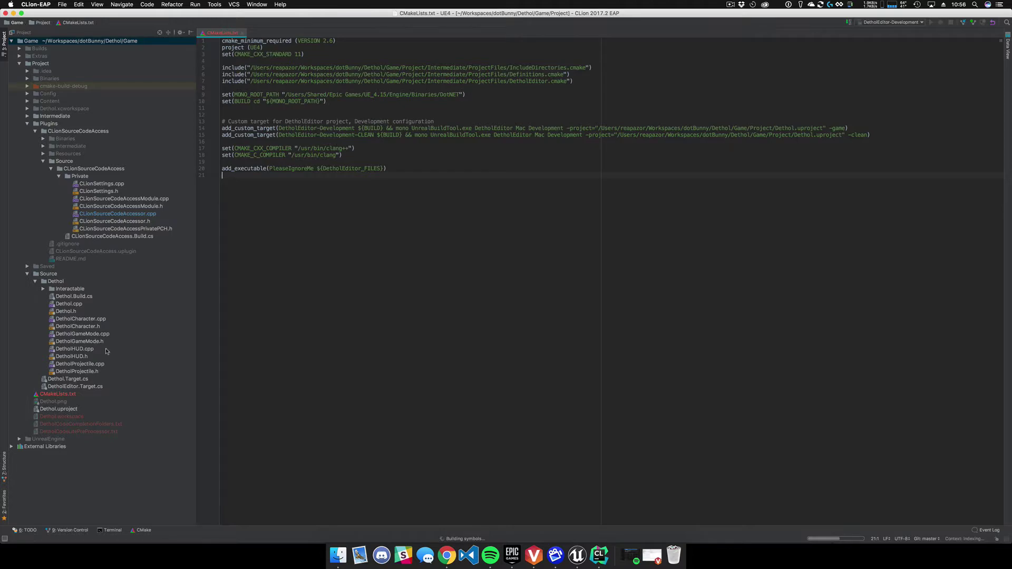
{"action": "double_click", "coordinate": [95, 318]}
{"action": "scroll", "coordinate": [349, 246], "scroll_direction": "down", "scroll_amount": 15}
{"action": "scroll", "coordinate": [350, 246], "scroll_direction": "down", "scroll_amount": 20}
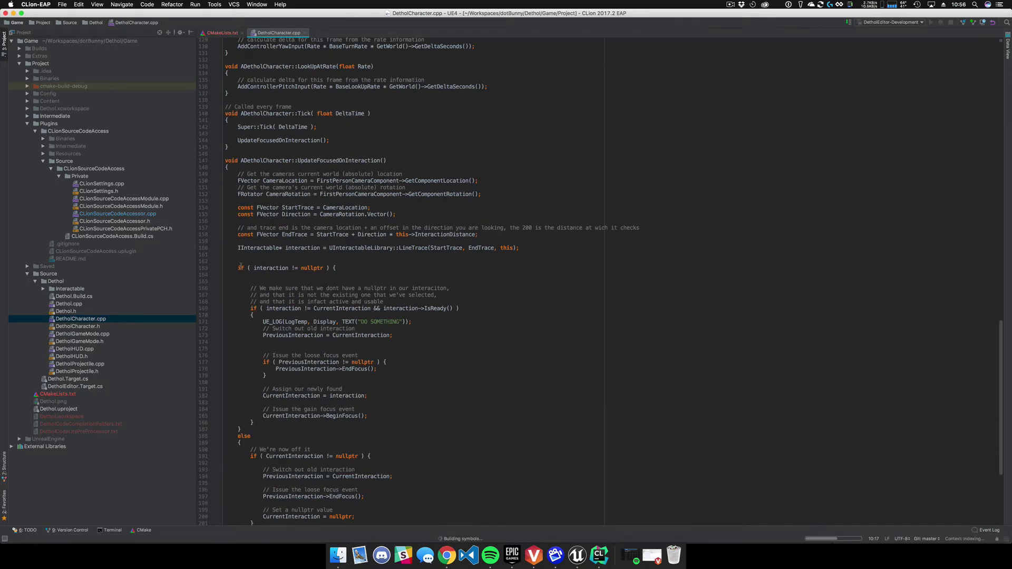
- Comment out the whole if/else interaction block in UpdateFocusedOnInteraction, clearing the file's read-only status using version control integration
{"action": "scroll", "coordinate": [307, 308], "scroll_direction": "down", "scroll_amount": 5}
{"action": "left_click", "coordinate": [251, 431], "text": "shift"}
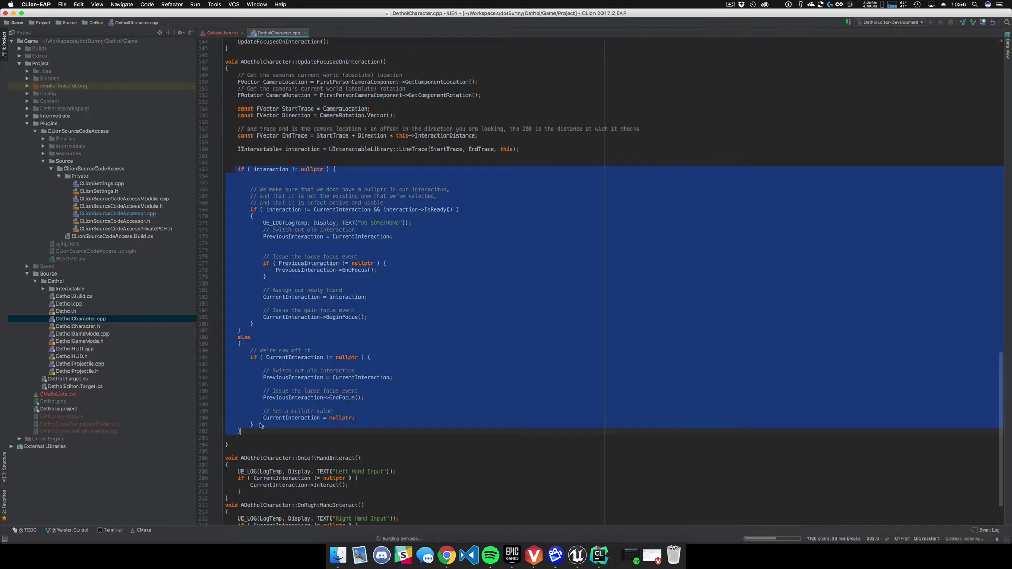
{"action": "key", "text": "BackSpace"}
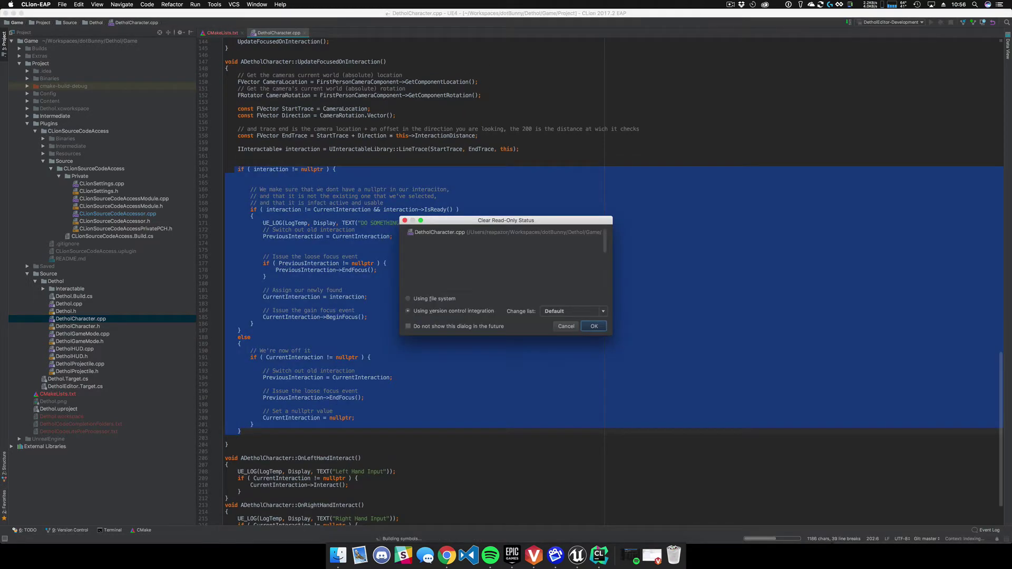
{"action": "left_click", "coordinate": [594, 327]}
{"action": "left_click", "coordinate": [480, 300]}
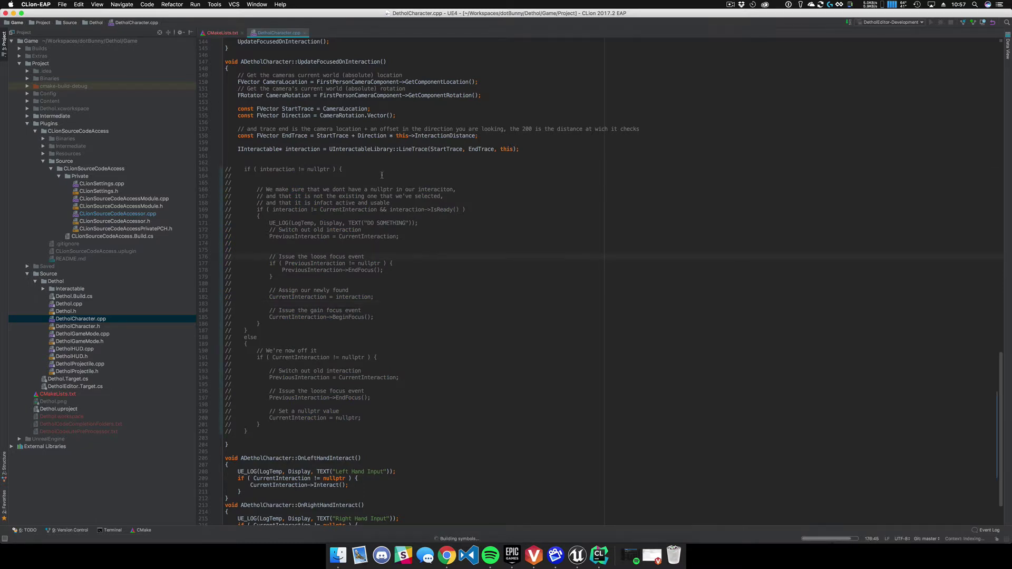
- Check the panel in the running level in Unreal Editor, and build the DetholEditor-Development target in CLion
{"action": "left_click", "coordinate": [577, 555]}
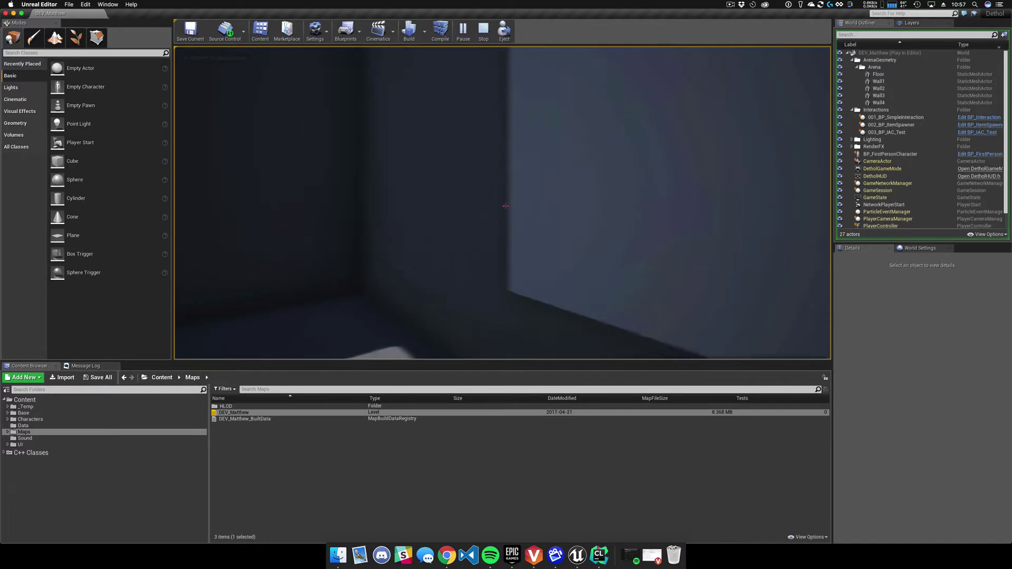
{"action": "key", "text": "super+Tab"}
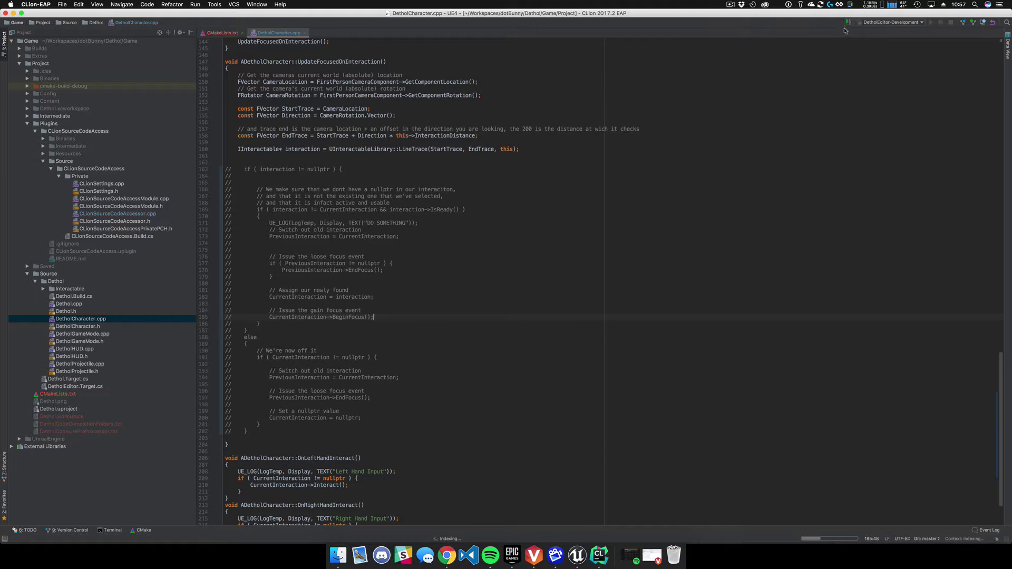
{"action": "left_click", "coordinate": [848, 23]}
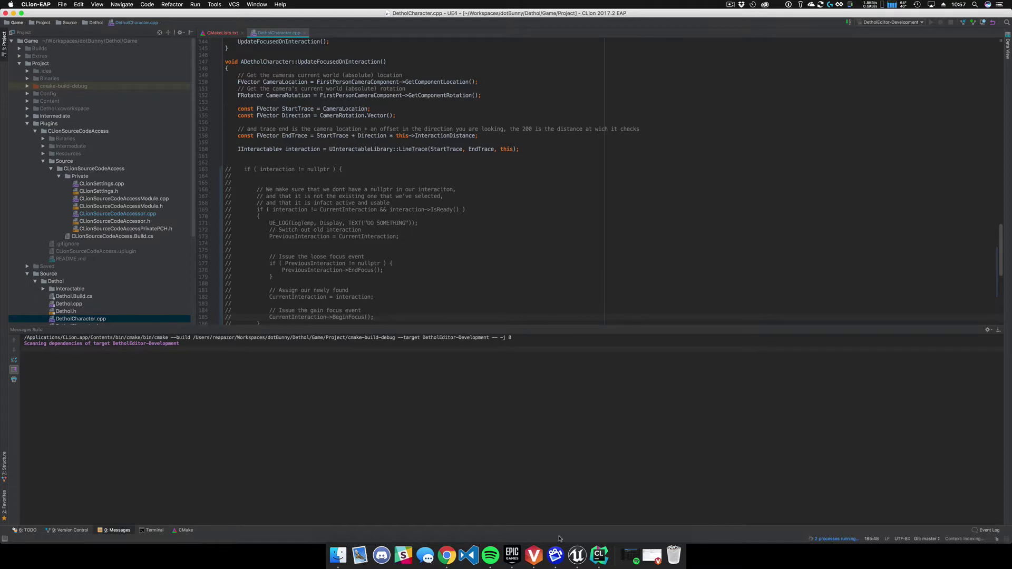
- Follow the DetholEditor-Development build through its output and background tasks in CLion, checking the running level in Unreal Editor meanwhile
{"action": "left_click", "coordinate": [578, 554]}
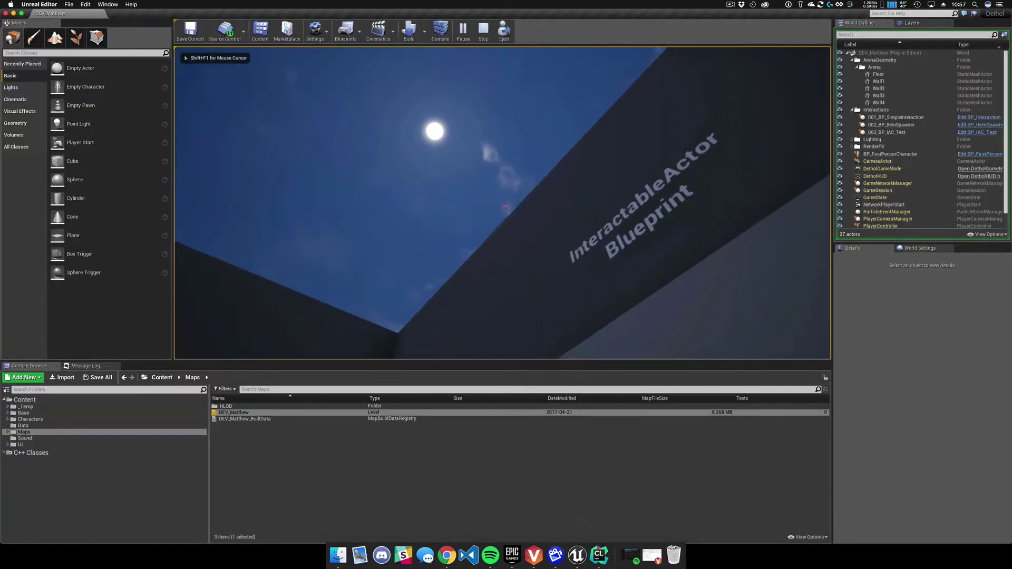
{"action": "key", "text": "super+Tab"}
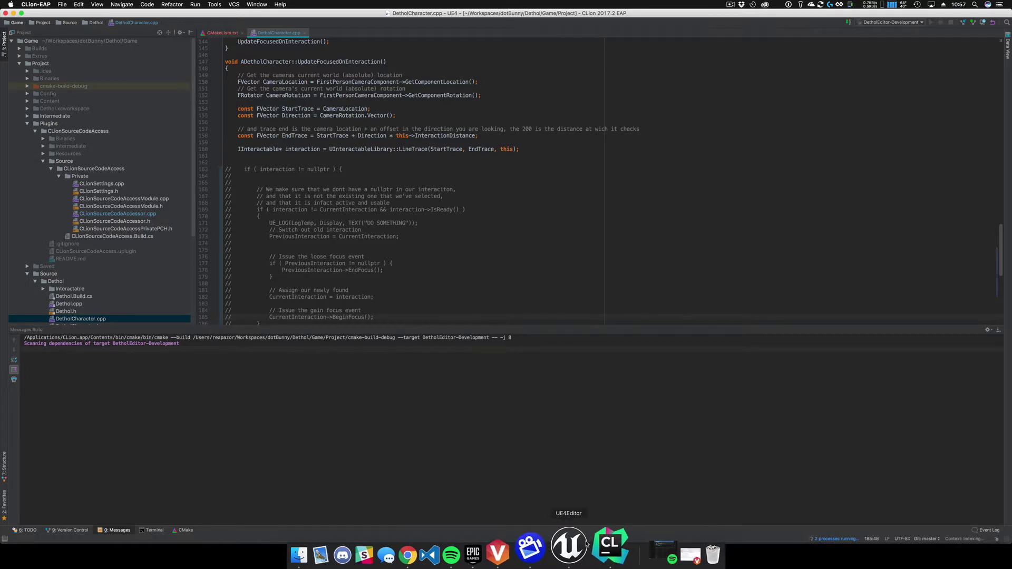
{"action": "left_click", "coordinate": [489, 384]}
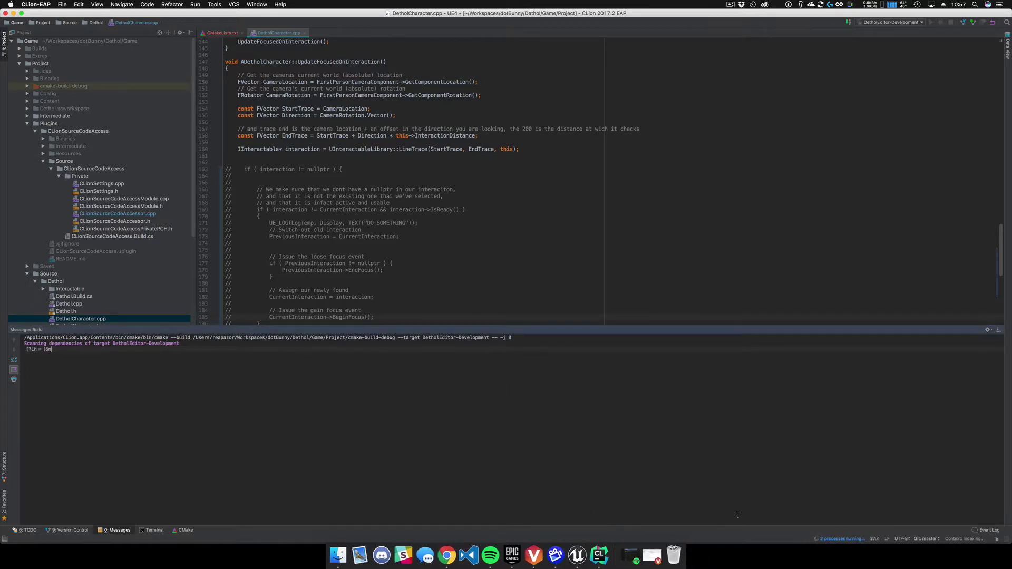
{"action": "left_click", "coordinate": [836, 539]}
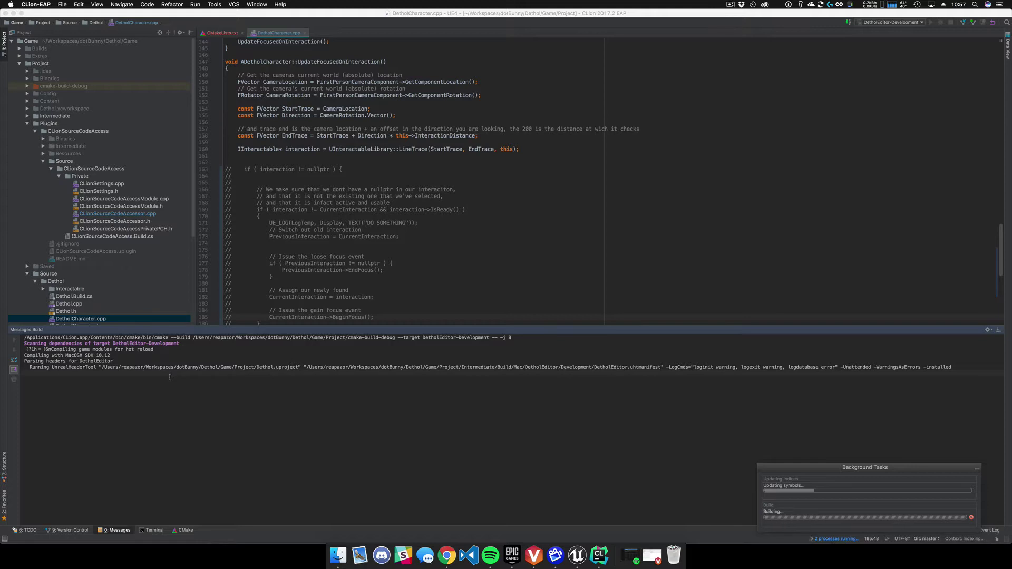
{"action": "left_click", "coordinate": [163, 380]}
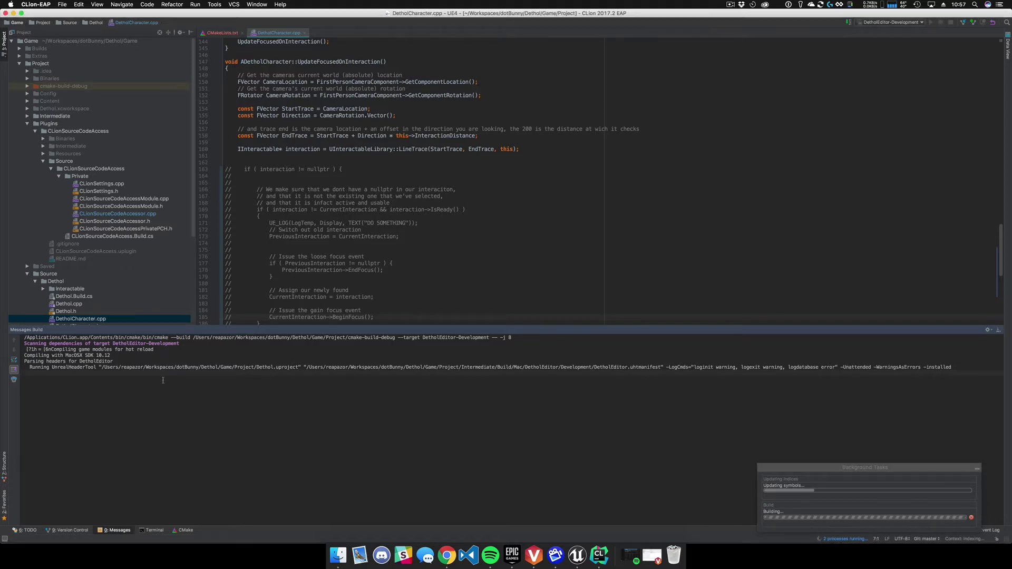
{"action": "left_click", "coordinate": [977, 471]}
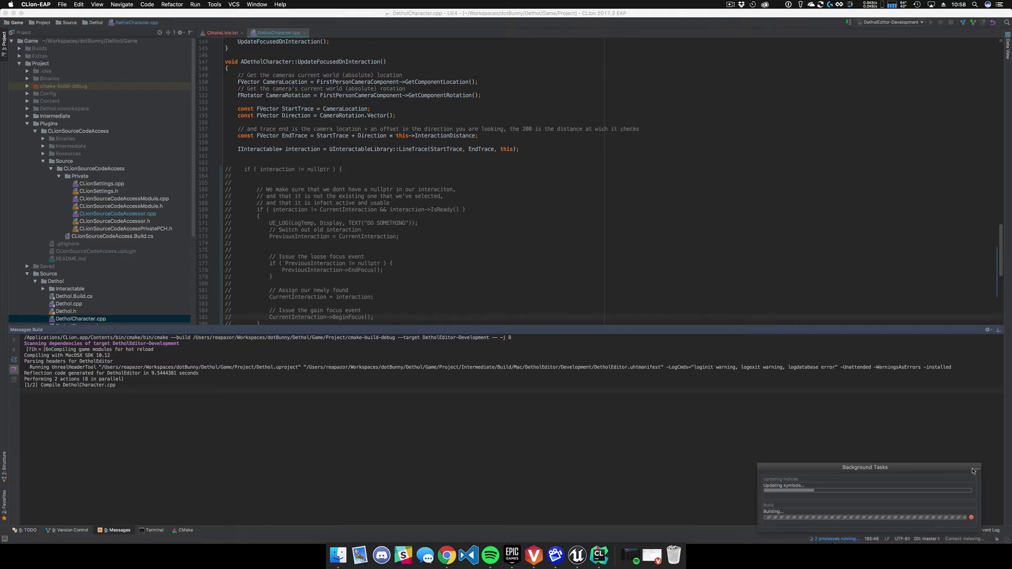
{"action": "left_click", "coordinate": [867, 433]}
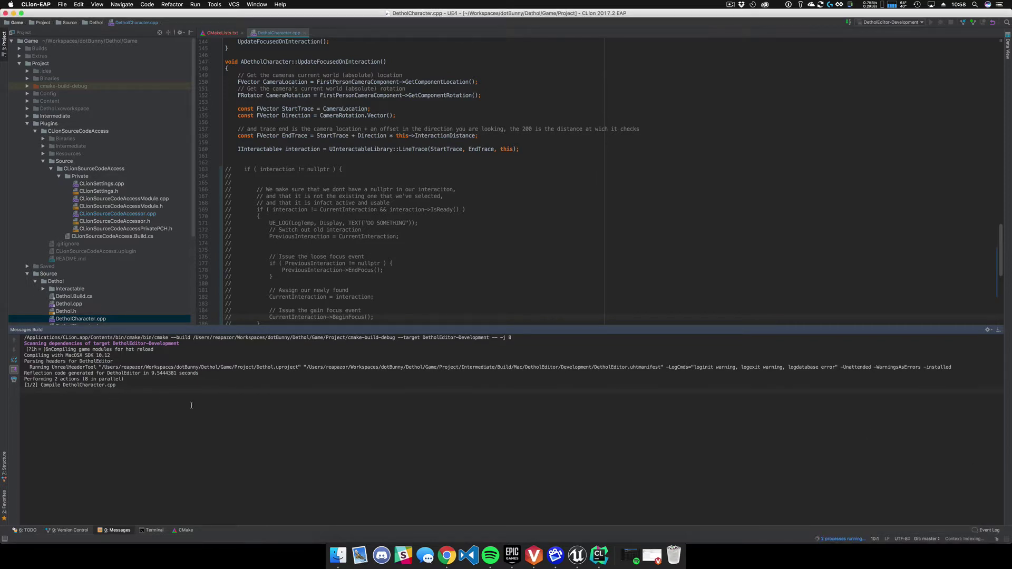
- Switch to Unreal Editor and test the hot-reloaded code by strafing the character across the edge of the InteractableActor Blueprint panel
{"action": "left_click", "coordinate": [576, 554]}
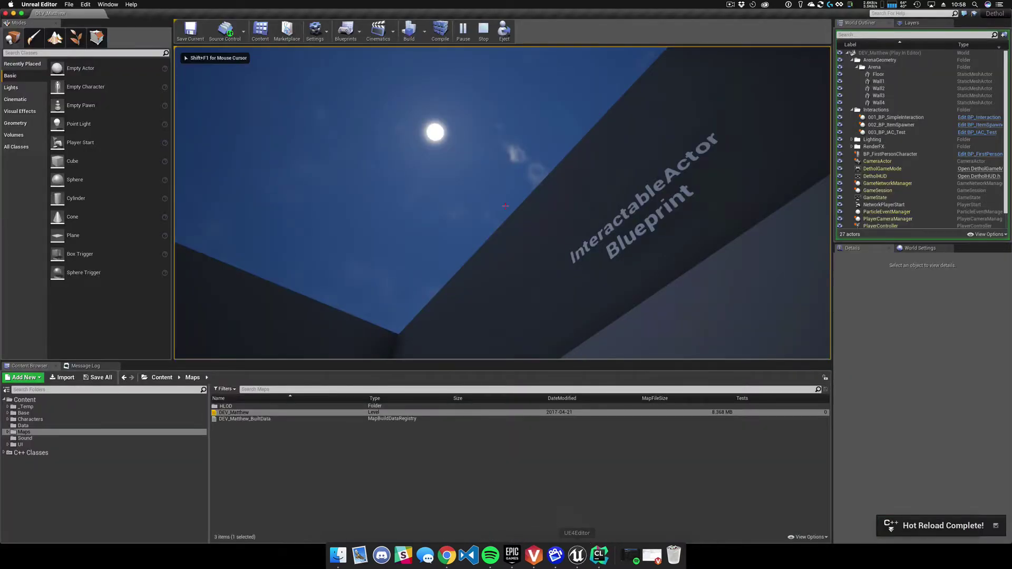
{"action": "key", "text": "w"}
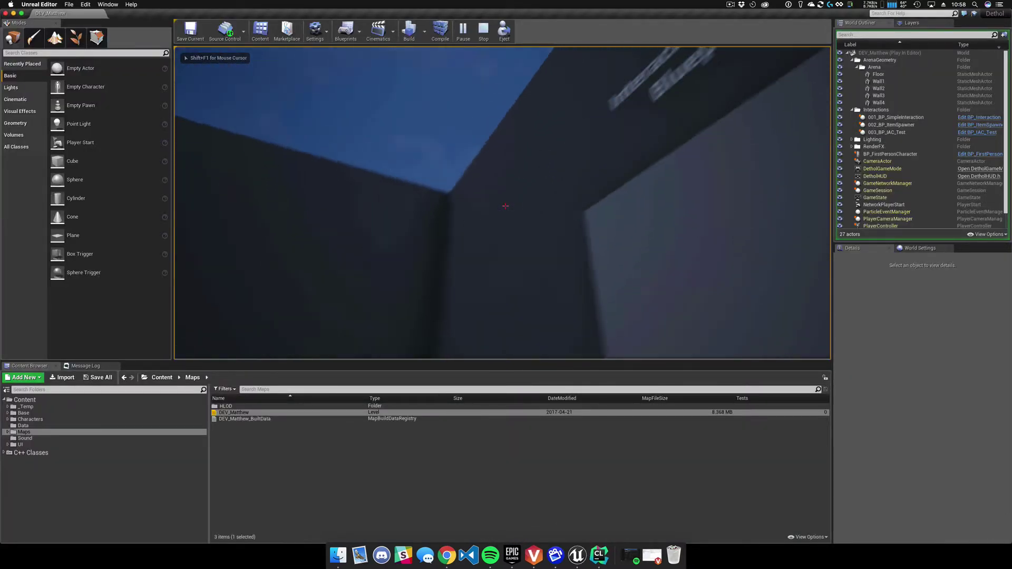
{"action": "key", "text": "d"}
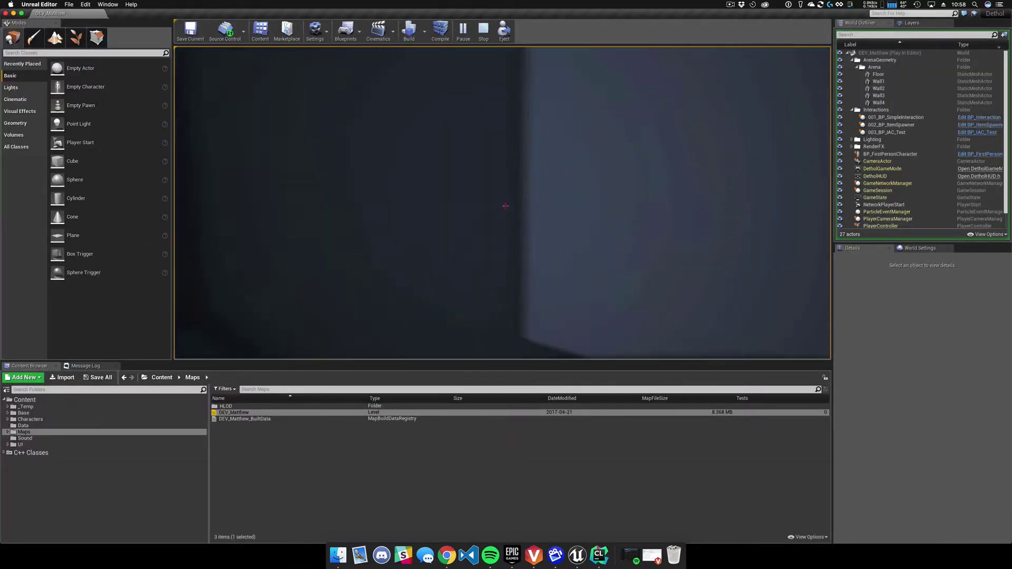
{"action": "key", "text": "d"}
{"action": "key", "text": "a"}
{"action": "key", "text": "d"}
{"action": "key", "text": "a"}
{"action": "key", "text": "d"}
{"action": "key", "text": "a"}
{"action": "key", "text": "d"}
{"action": "key", "text": "a"}
{"action": "key", "text": "d"}
{"action": "key", "text": "a"}
{"action": "key", "text": "d"}
{"action": "key", "text": "a"}
{"action": "key", "text": "d"}
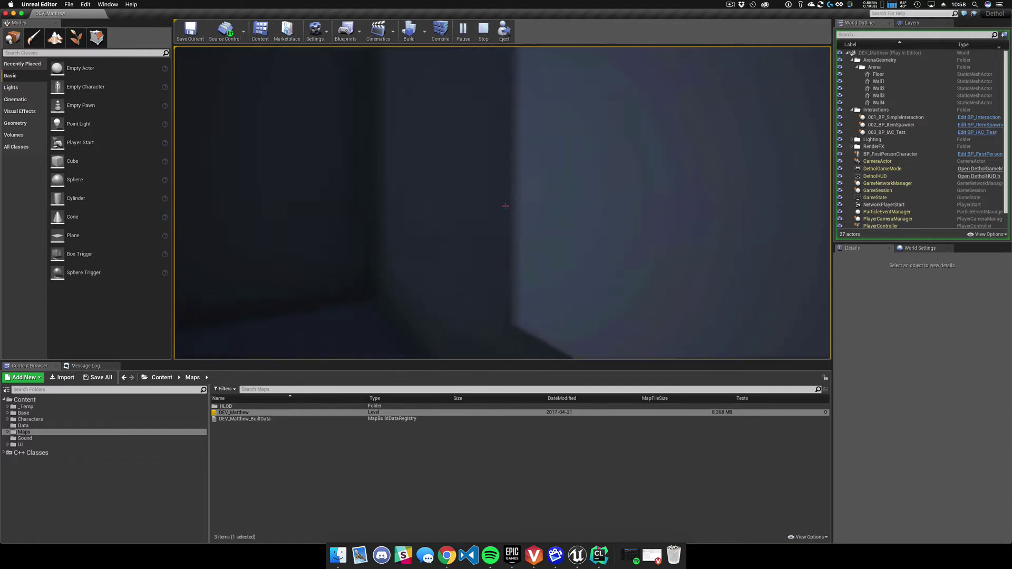
{"action": "key", "text": "a"}
{"action": "key", "text": "a"}
{"action": "key", "text": "d"}
{"action": "key", "text": "a"}
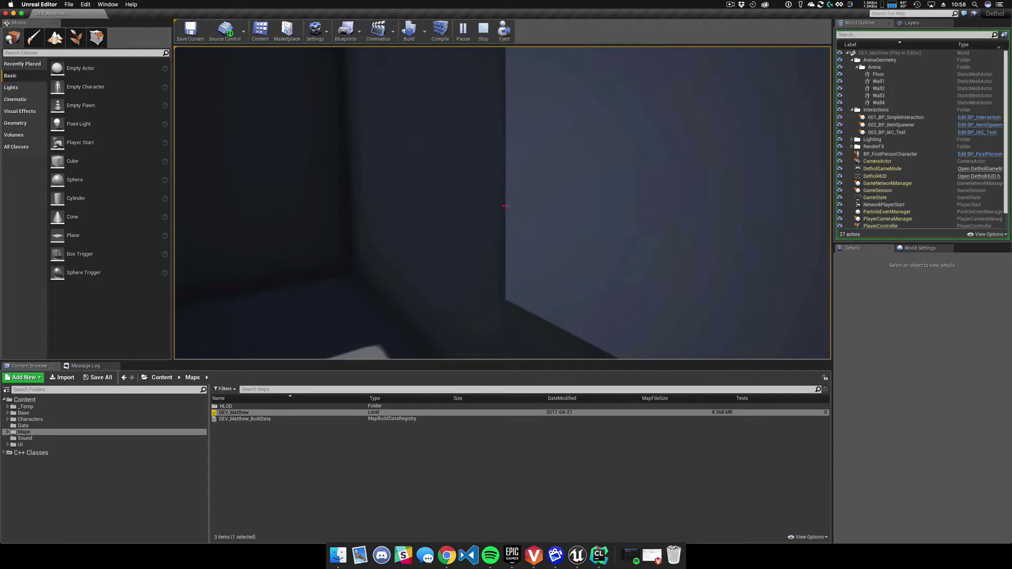
- Uncomment the if/else interaction block in UpdateFocusedOnInteraction in CLion and rebuild the DetholEditor-Development target
{"action": "key", "text": "super+Tab"}
{"action": "left_click", "coordinate": [248, 162]}
{"action": "scroll", "coordinate": [248, 165], "scroll_direction": "down", "scroll_amount": 7}
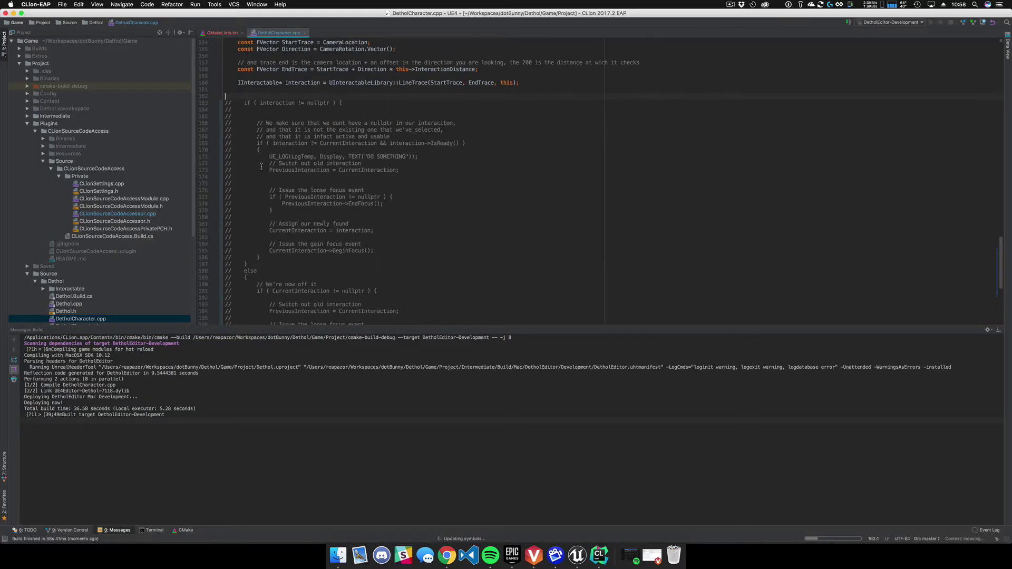
{"action": "left_click", "coordinate": [259, 300], "text": "shift"}
{"action": "key", "text": "super+slash"}
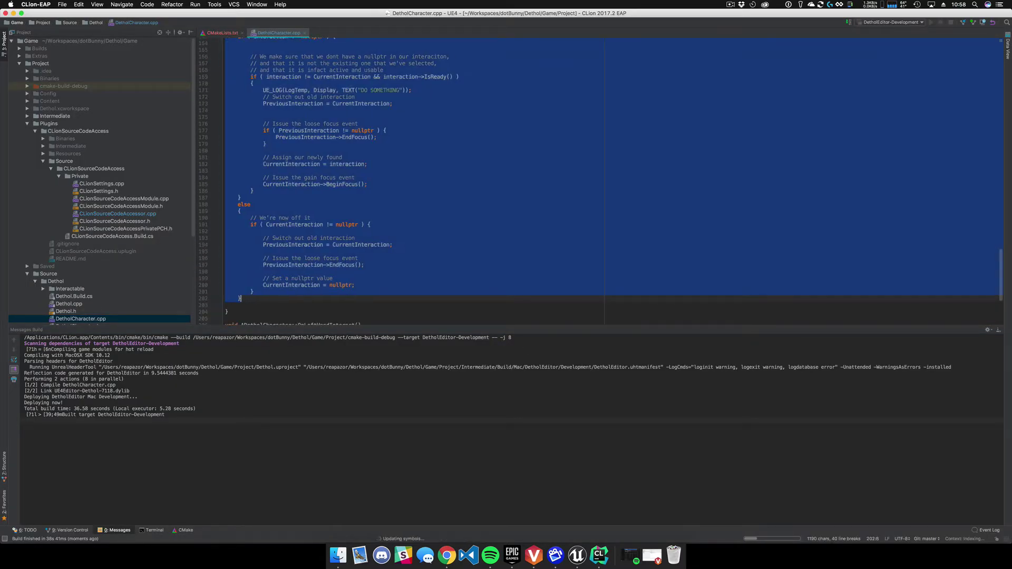
{"action": "left_click", "coordinate": [849, 23]}
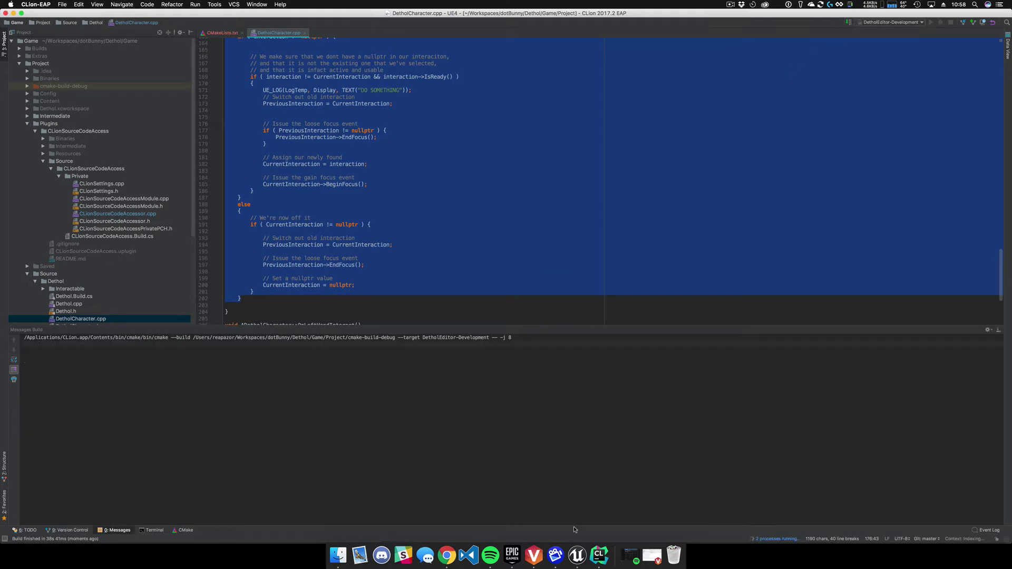
- Return to the running level in Unreal Editor and walk the character around the arena past the interactable wall panels
{"action": "left_click", "coordinate": [578, 548]}
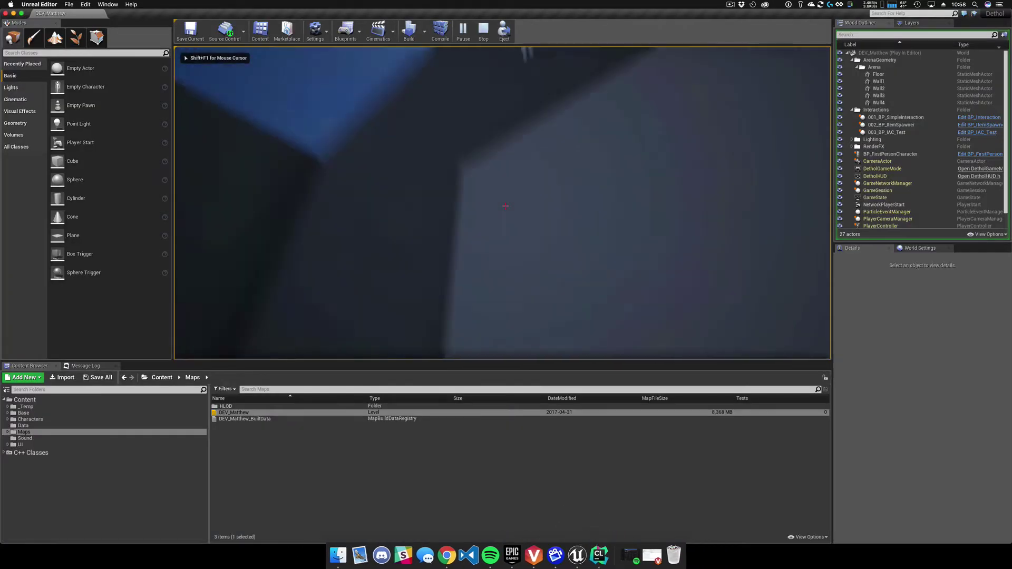
{"action": "key", "text": "w"}
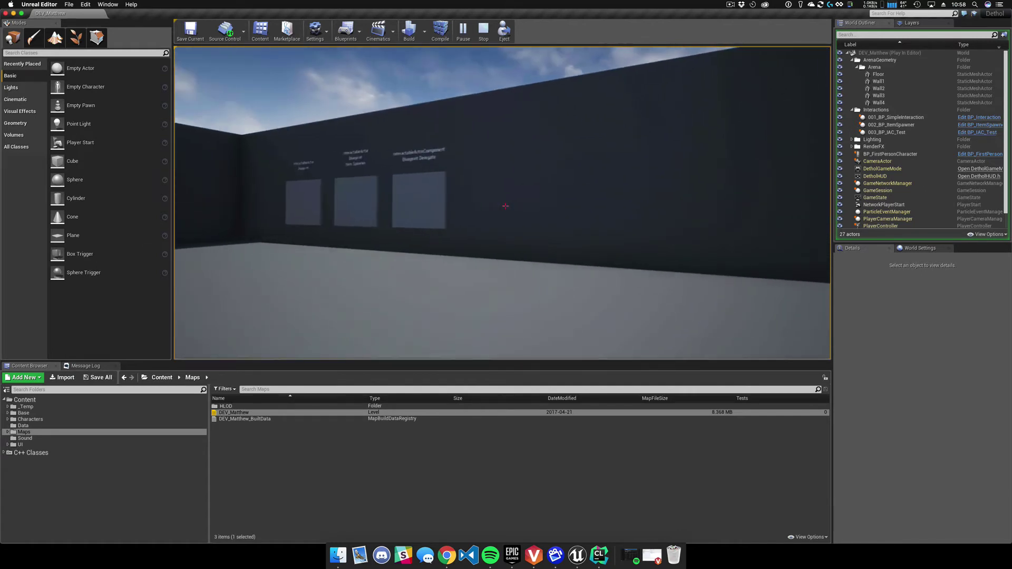
{"action": "key", "text": "w"}
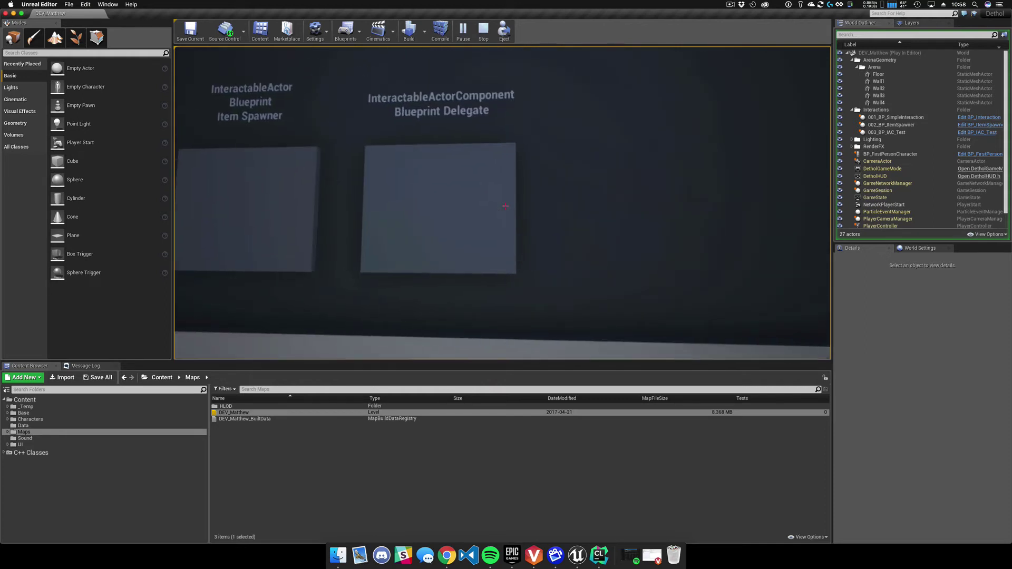
{"action": "key", "text": "w"}
{"action": "key", "text": "a"}
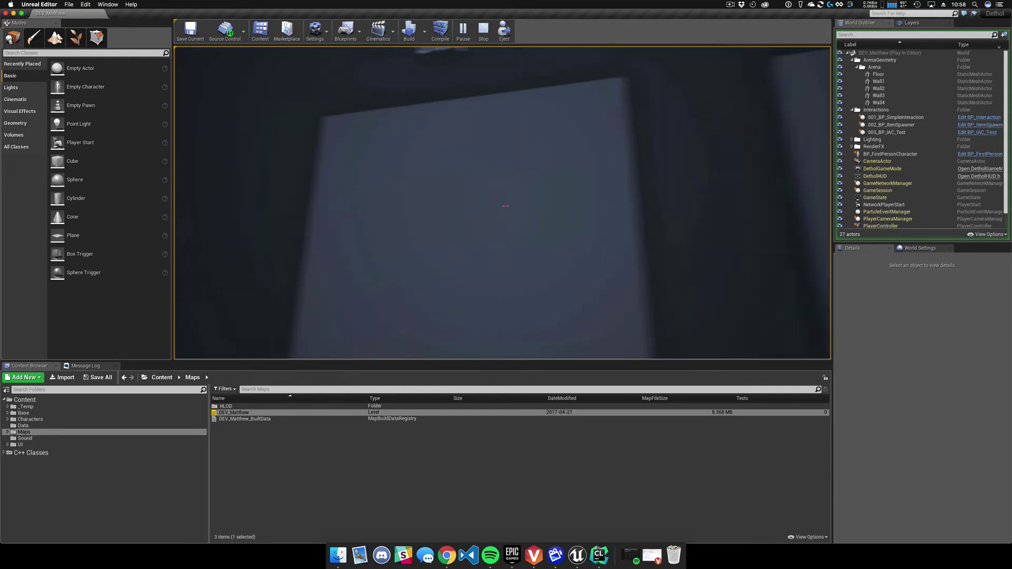
{"action": "key", "text": "d"}
{"action": "key", "text": "w"}
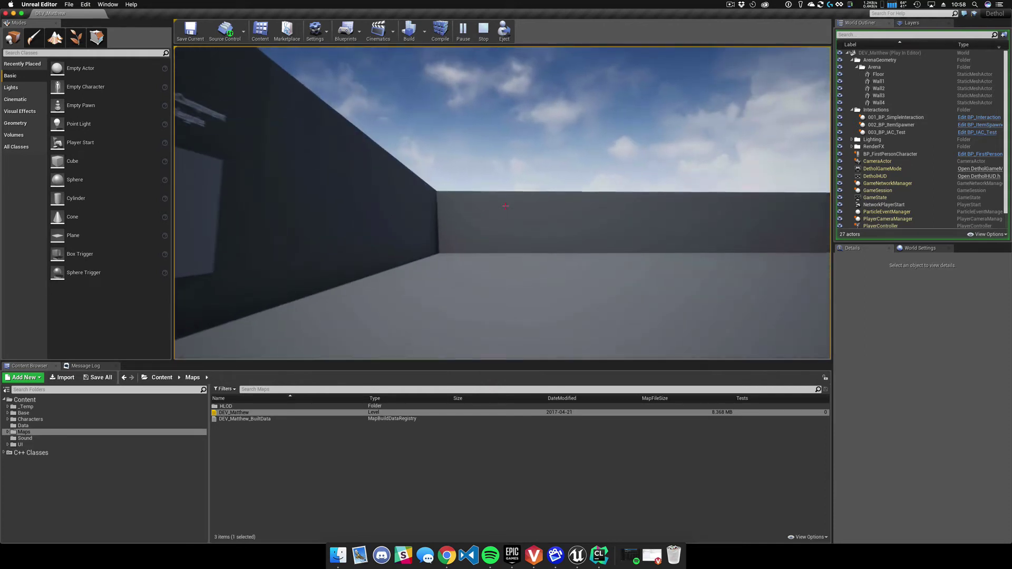
{"action": "key", "text": "w"}
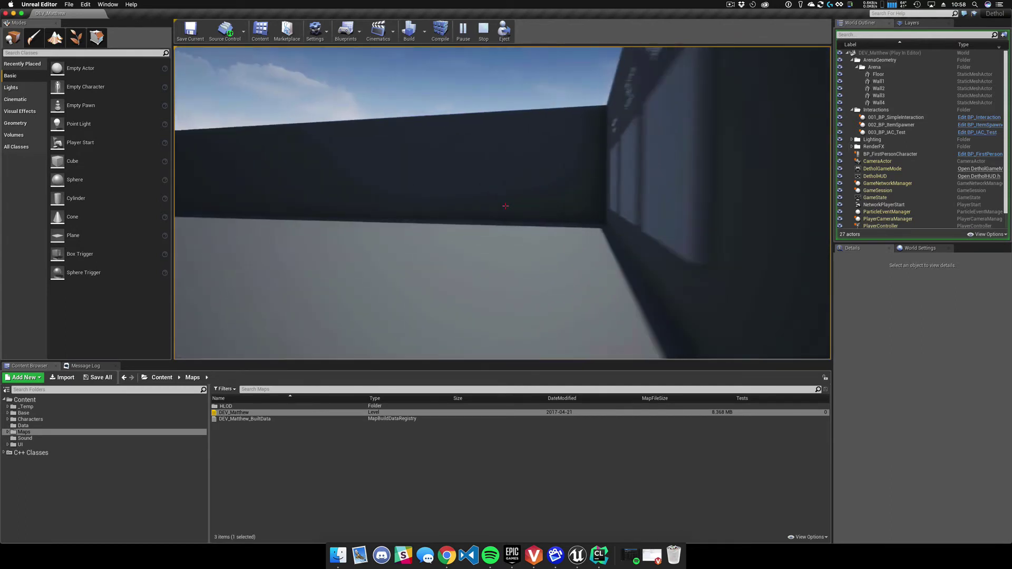
{"action": "key", "text": "d"}
{"action": "key", "text": "a"}
{"action": "key", "text": "w"}
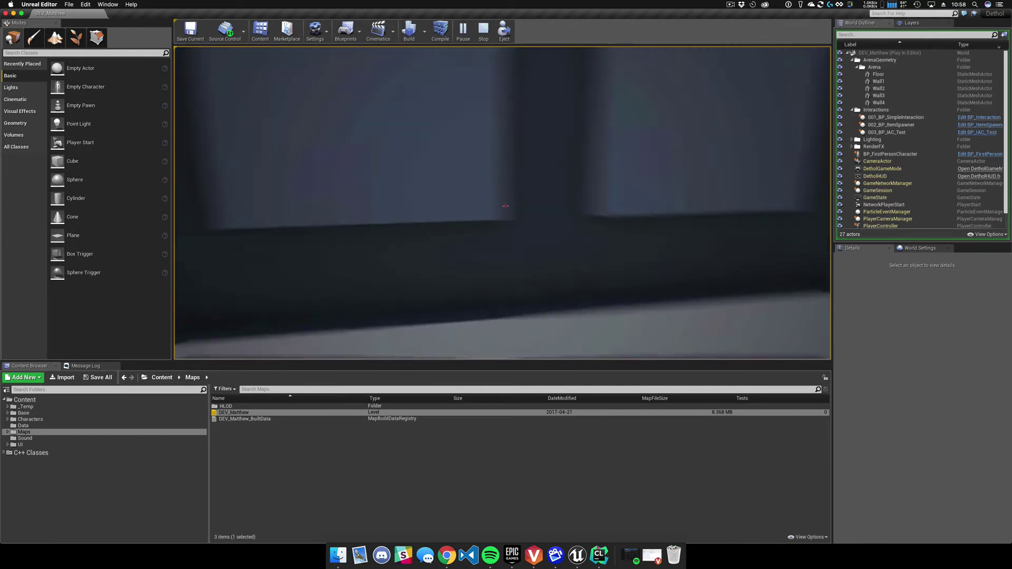
- Walk the character along the interactable wall panels in the running level and switch to CLion to check the DetholEditor-Development build output
{"action": "key", "text": "d"}
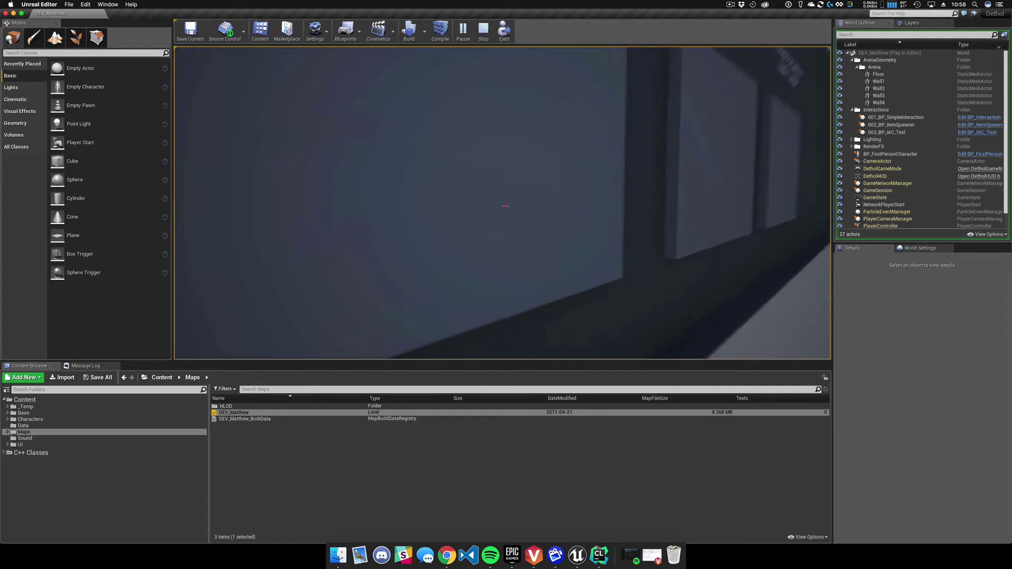
{"action": "key", "text": "w"}
{"action": "key", "text": "w"}
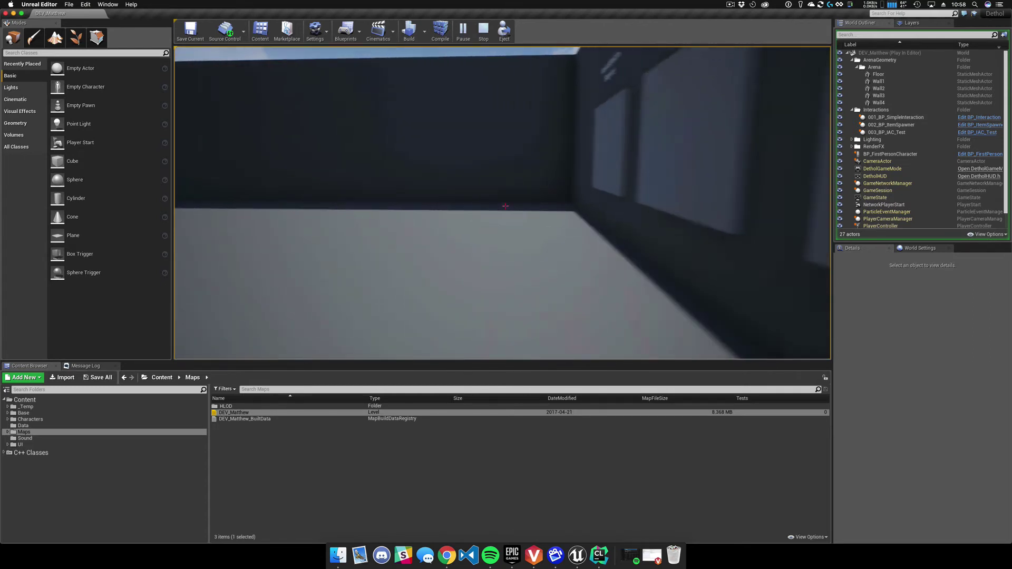
{"action": "key", "text": "w"}
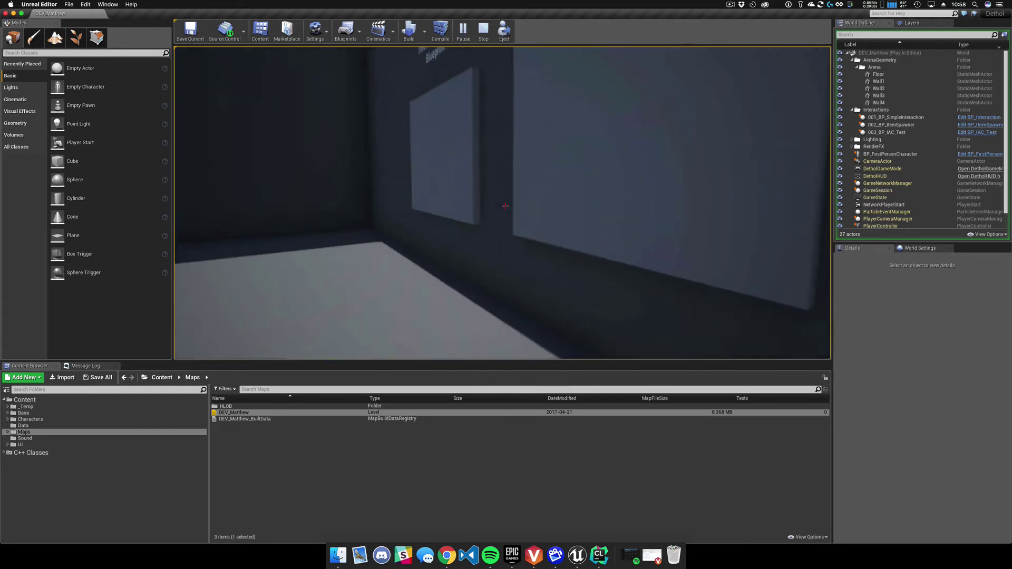
{"action": "key", "text": "w"}
{"action": "key", "text": "w"}
{"action": "key", "text": "super+Tab"}
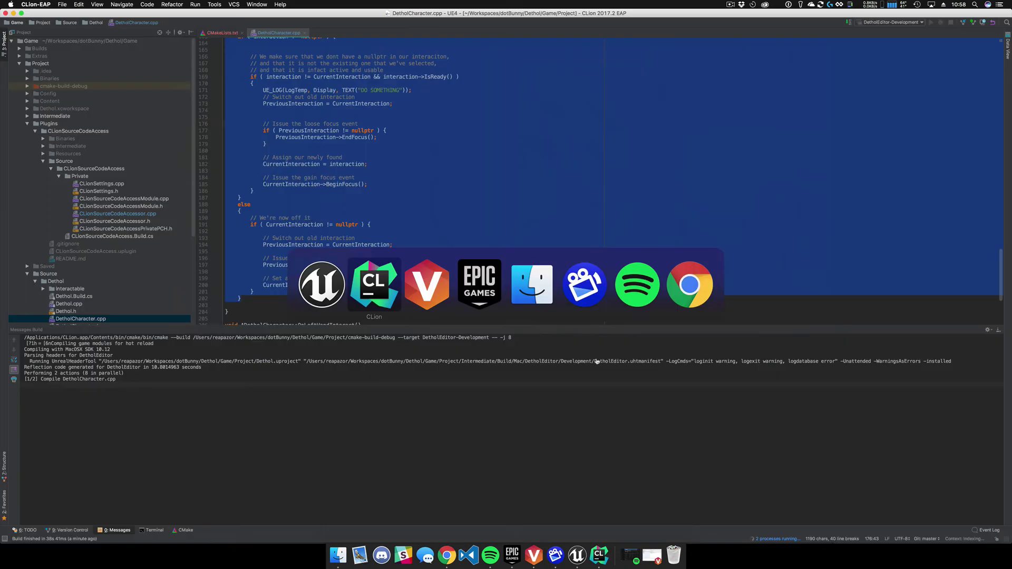
{"action": "left_click", "coordinate": [424, 448]}
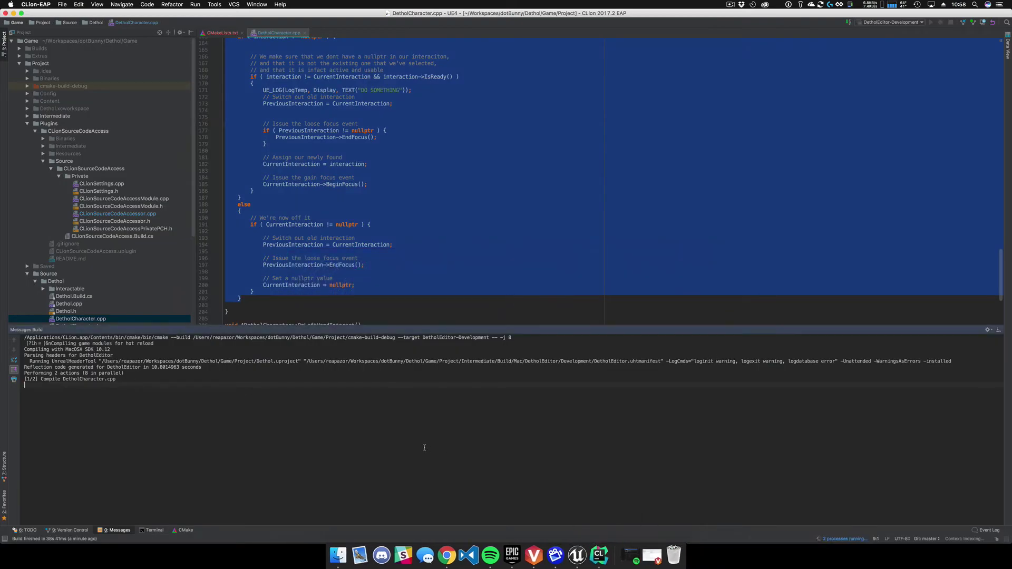
- Switch to Unreal Editor and test the hot-reloaded code by walking the character past the wall panels and around the arena
{"action": "left_click", "coordinate": [577, 555]}
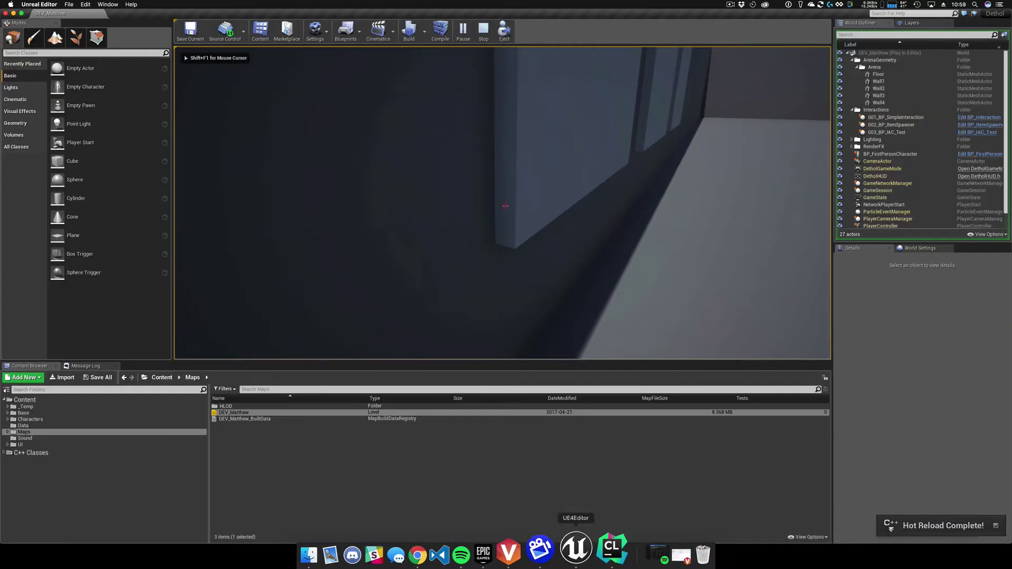
{"action": "key", "text": "w"}
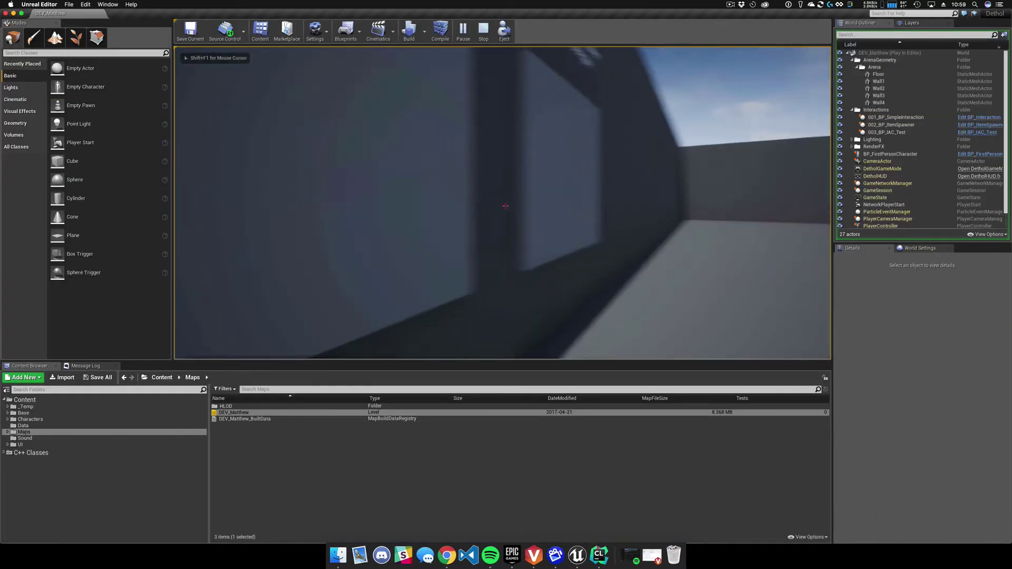
{"action": "key", "text": "s"}
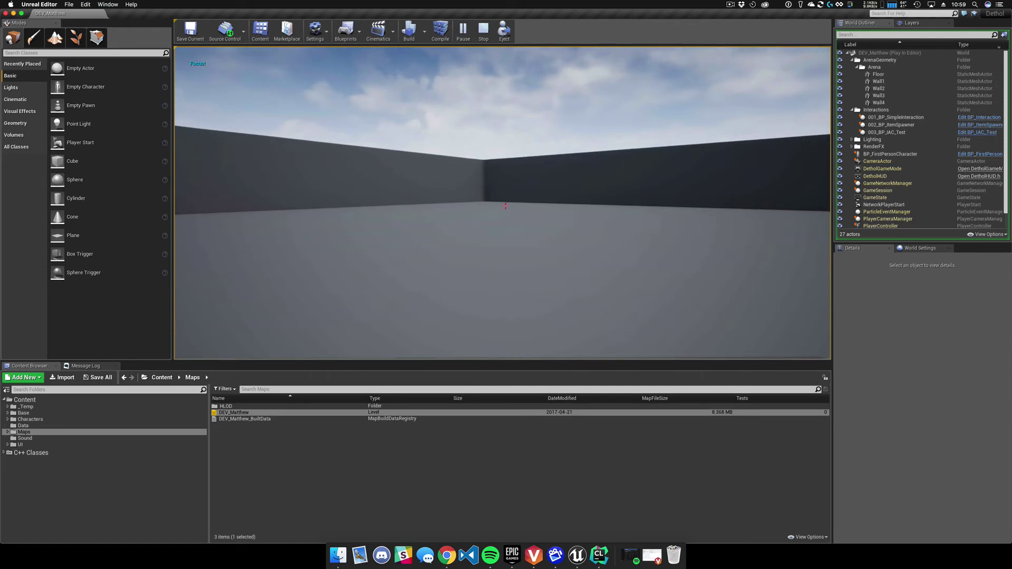
{"action": "key", "text": "d"}
{"action": "key", "text": "w"}
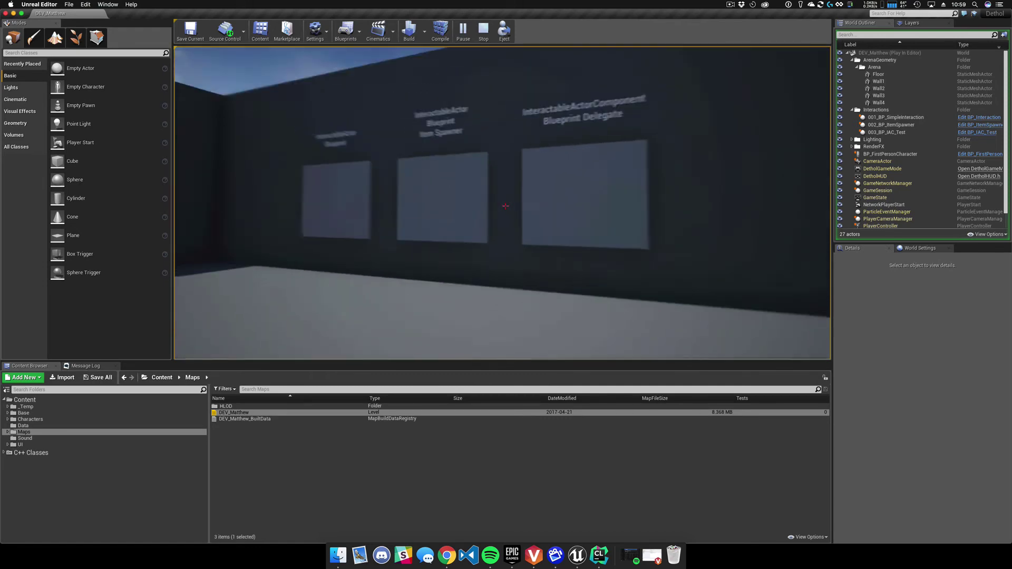
{"action": "key", "text": "w"}
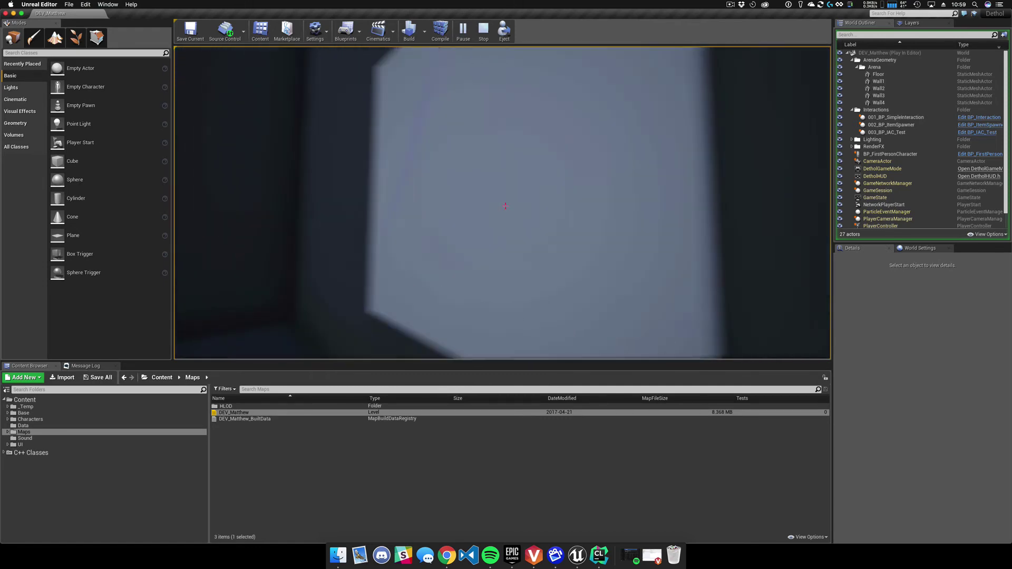
- Move the character back and forth in front of the InteractableActor Blueprint panel to test the restored focus interaction
{"action": "key", "text": "s"}
{"action": "key", "text": "w"}
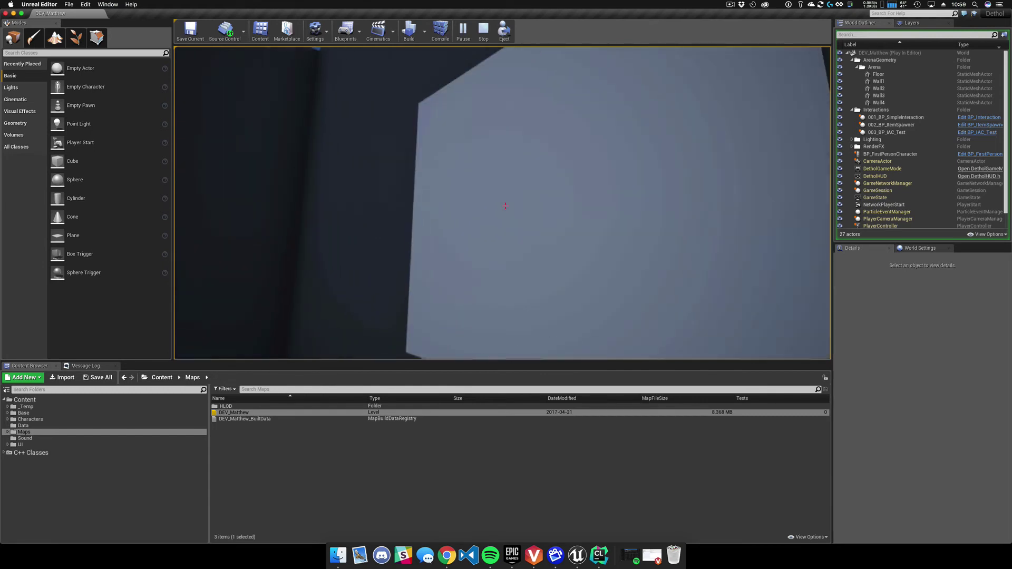
{"action": "key", "text": "s"}
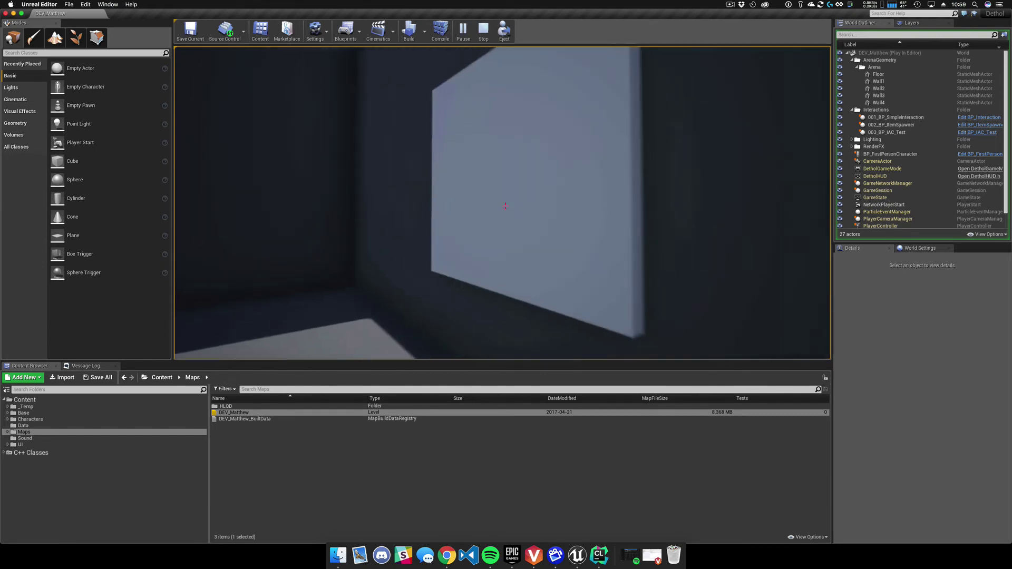
{"action": "key", "text": "w"}
{"action": "key", "text": "s"}
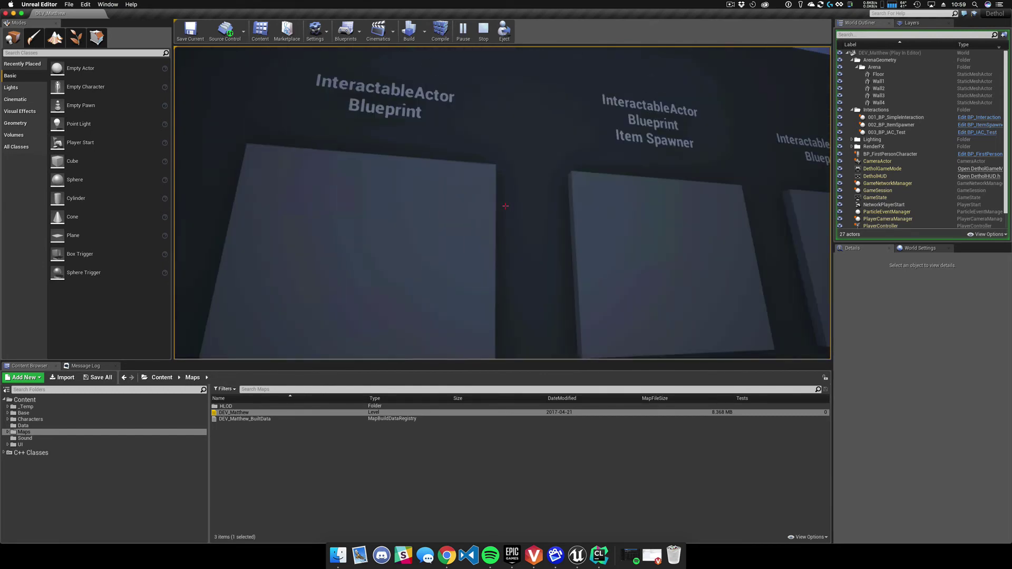
- Circle the arena past the three interactable panels and switch to CLion to check the output of the DetholEditor-Development build
{"action": "key", "text": "w"}
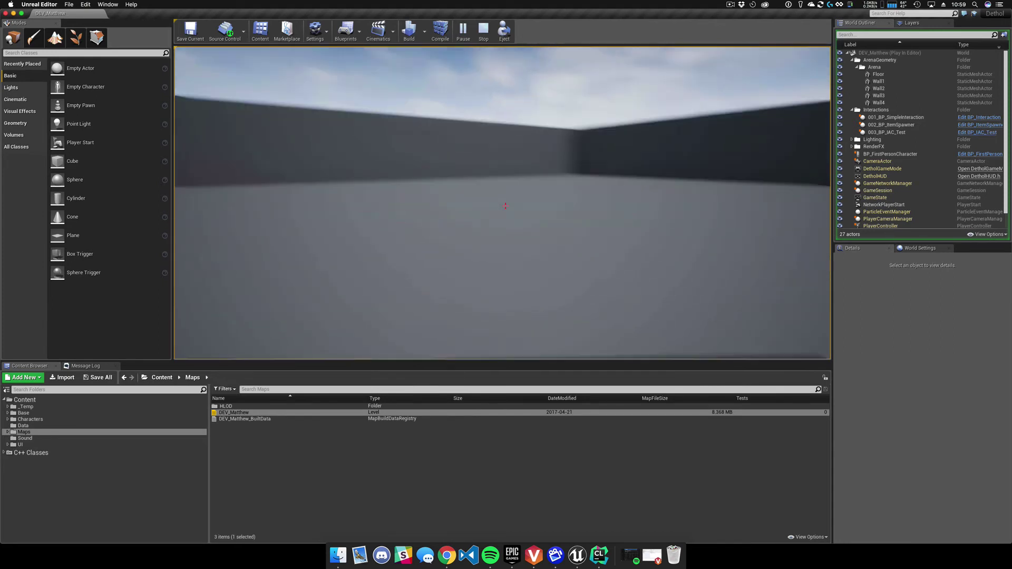
{"action": "key", "text": "w"}
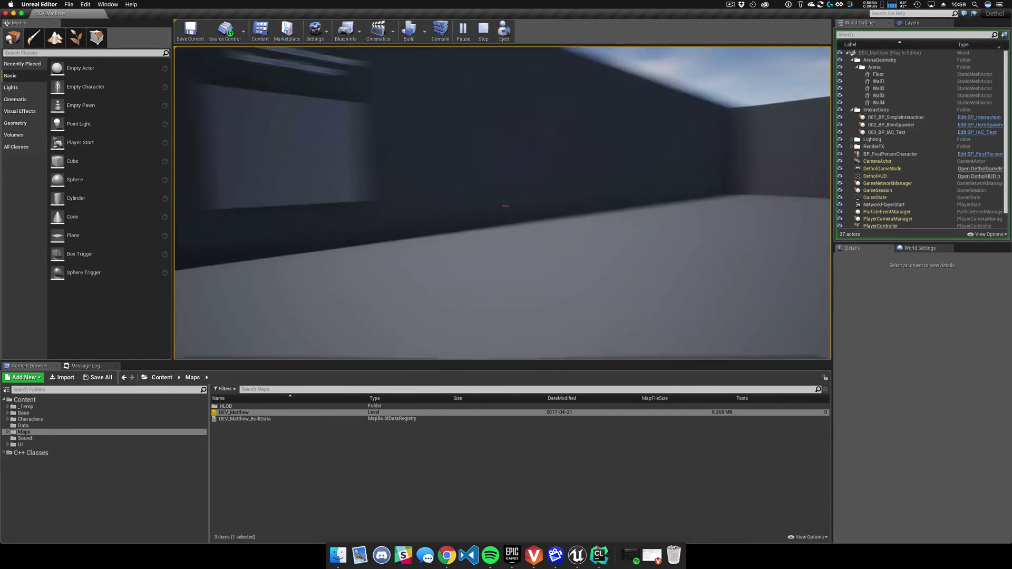
{"action": "key", "text": "w"}
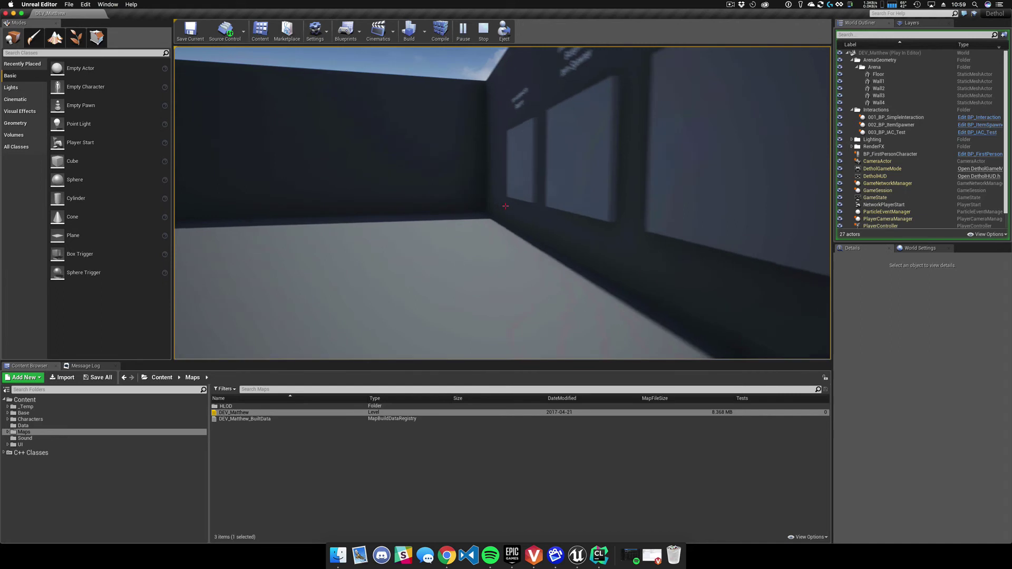
{"action": "key", "text": "w"}
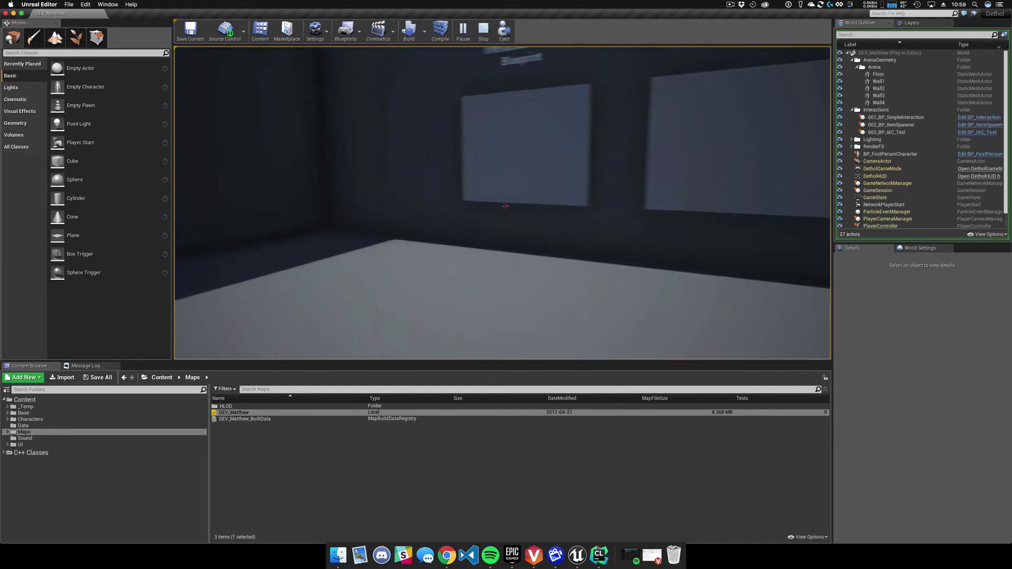
{"action": "key", "text": "w"}
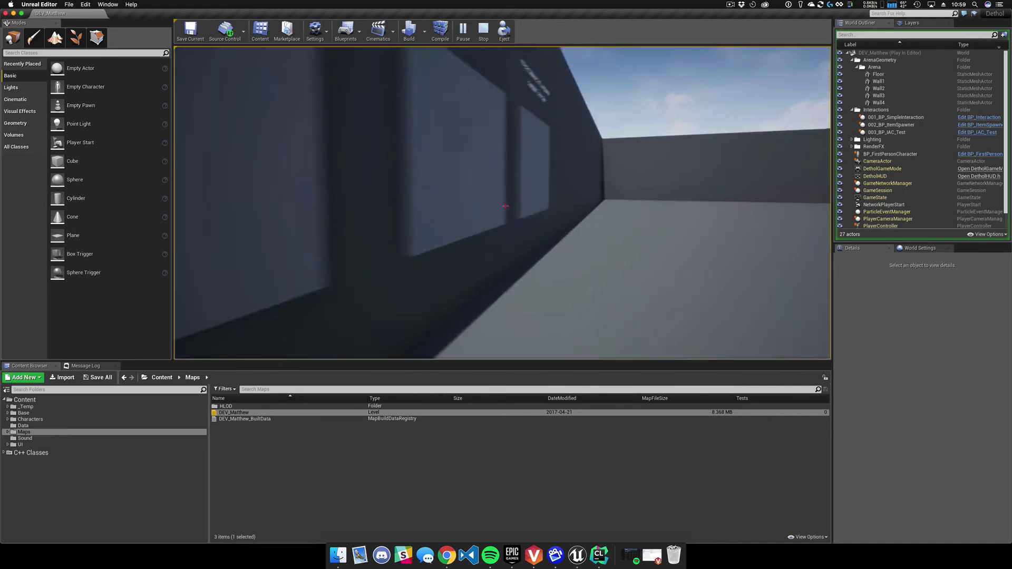
{"action": "key", "text": "super+Tab"}
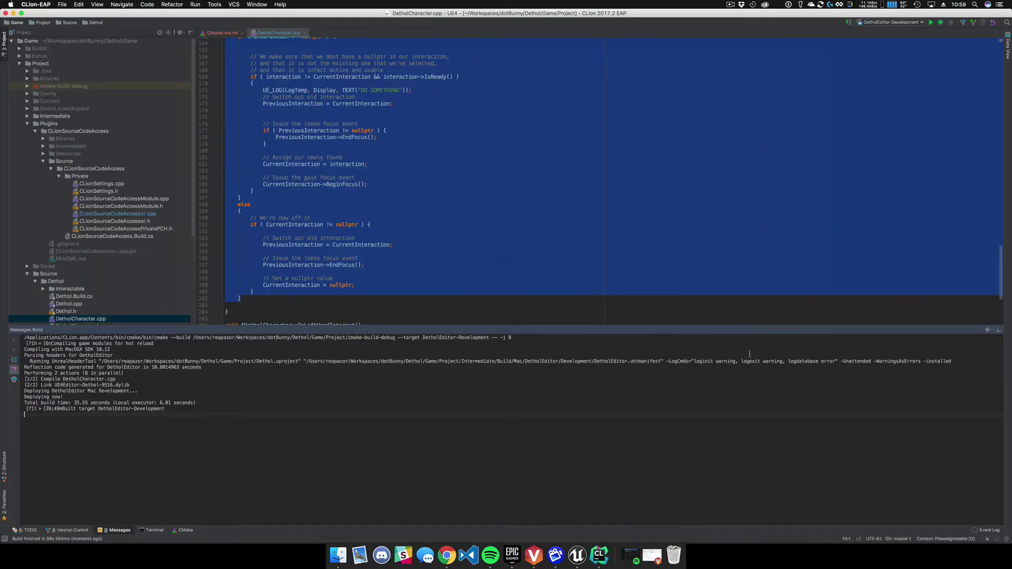
- Switch to Unreal Editor and walk the character in laps past the InteractableActor Blueprint, Item Spawner and Blueprint Delegate panels
{"action": "left_click", "coordinate": [577, 554]}
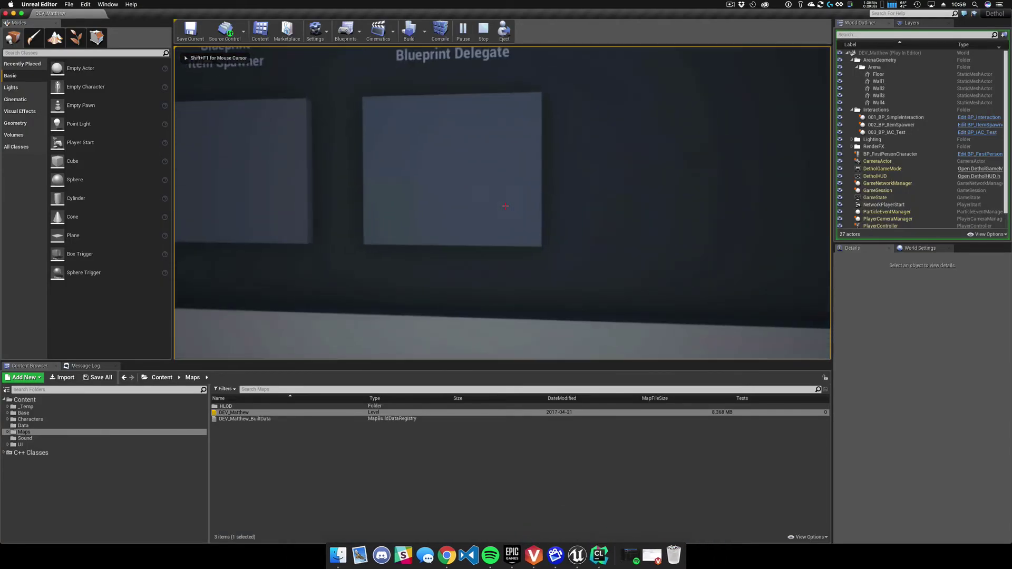
{"action": "key", "text": "w"}
{"action": "key", "text": "a"}
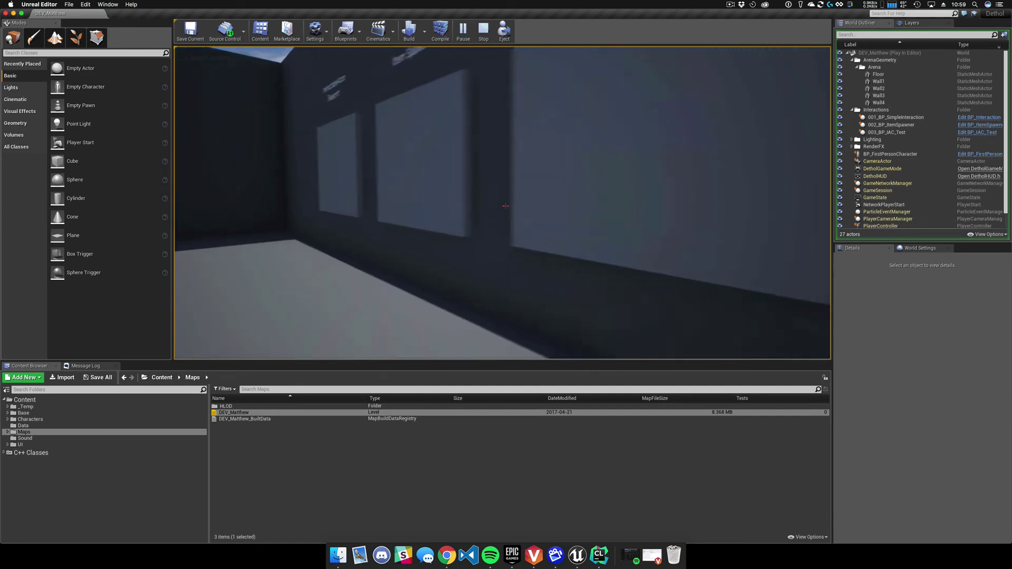
{"action": "key", "text": "w"}
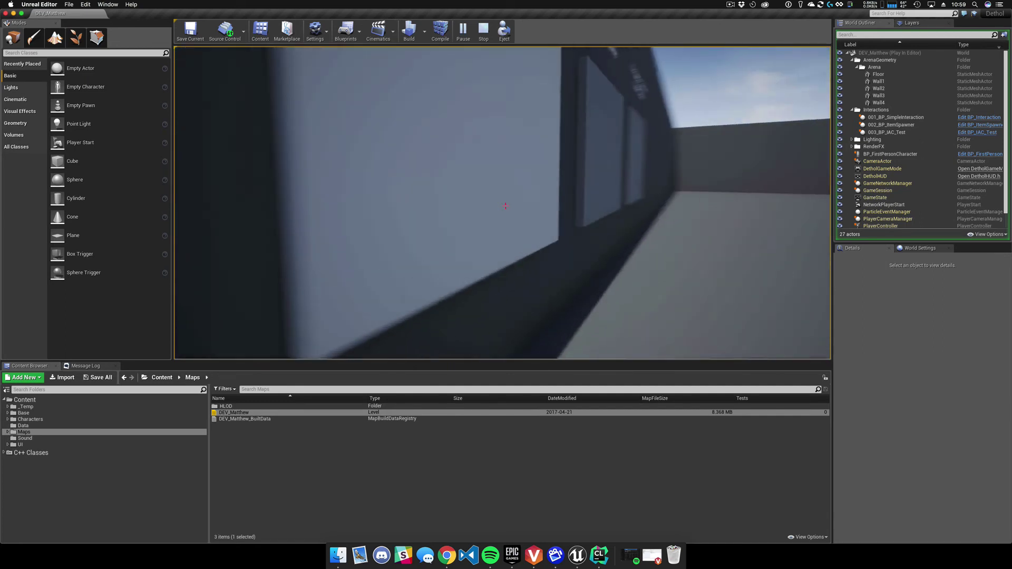
{"action": "key", "text": "w"}
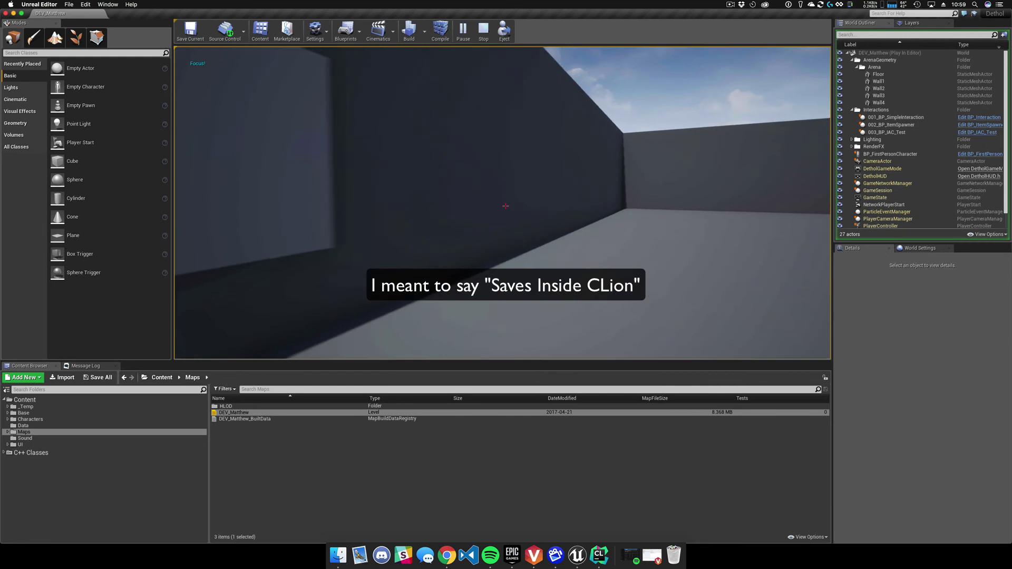
{"action": "key", "text": "w"}
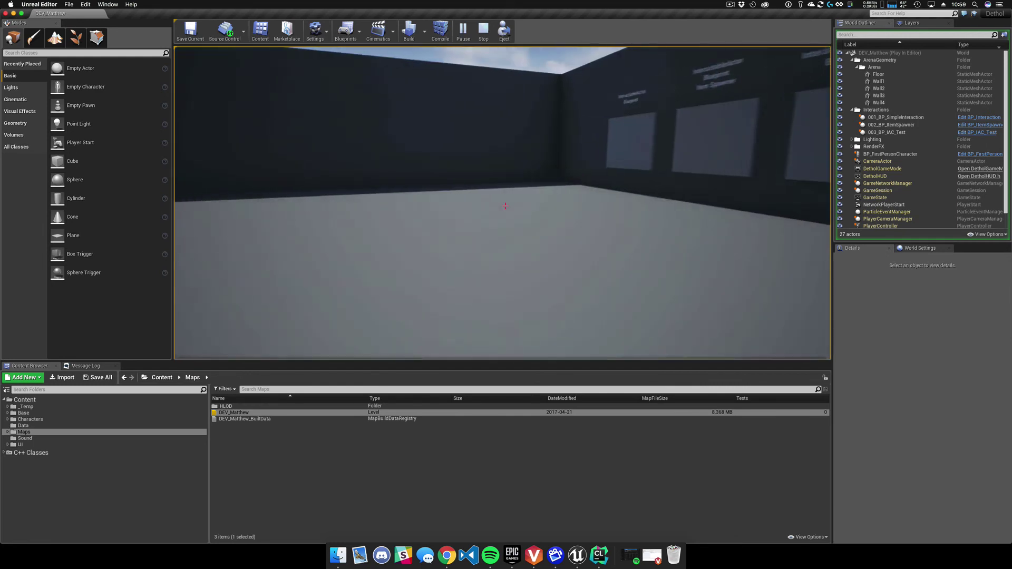
{"action": "key", "text": "w"}
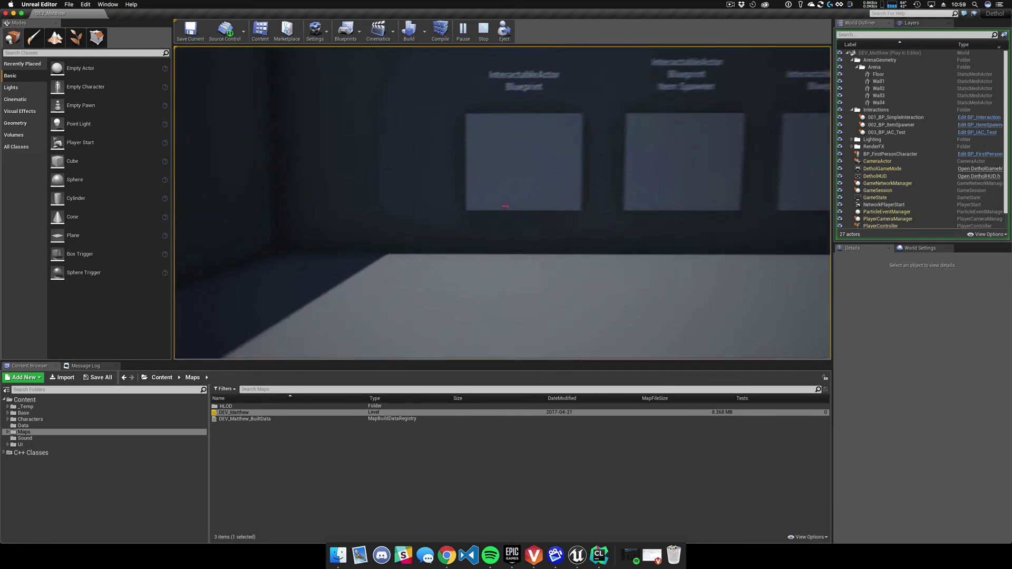
{"action": "key", "text": "w"}
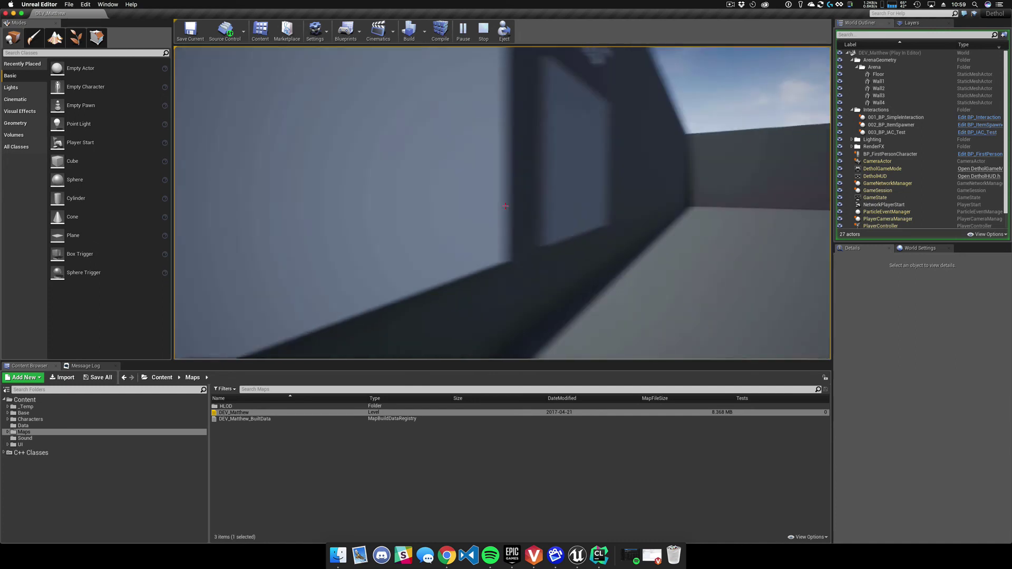
{"action": "key", "text": "w"}
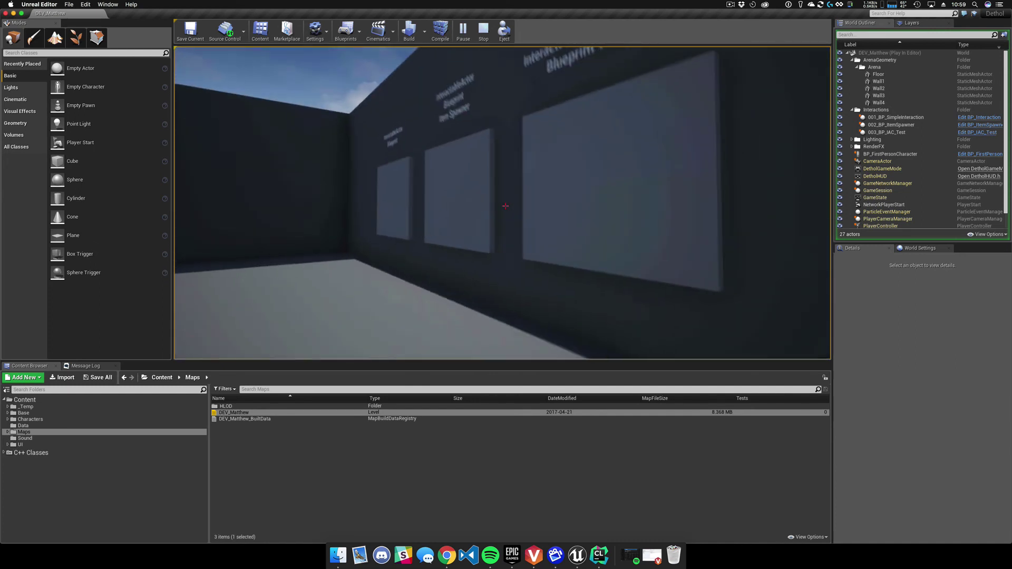
{"action": "key", "text": "w"}
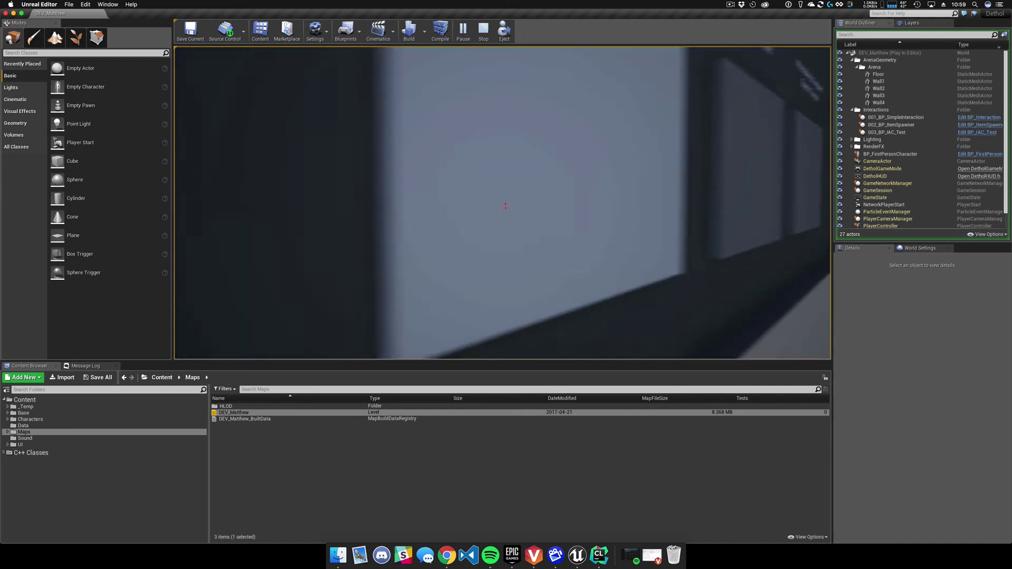
{"action": "key", "text": "d"}
{"action": "key", "text": "s"}
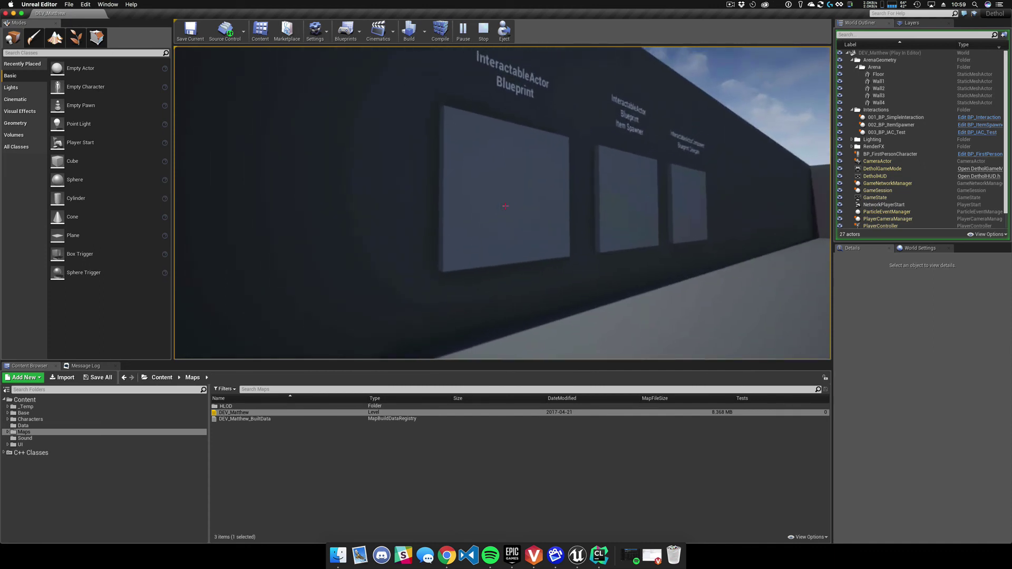